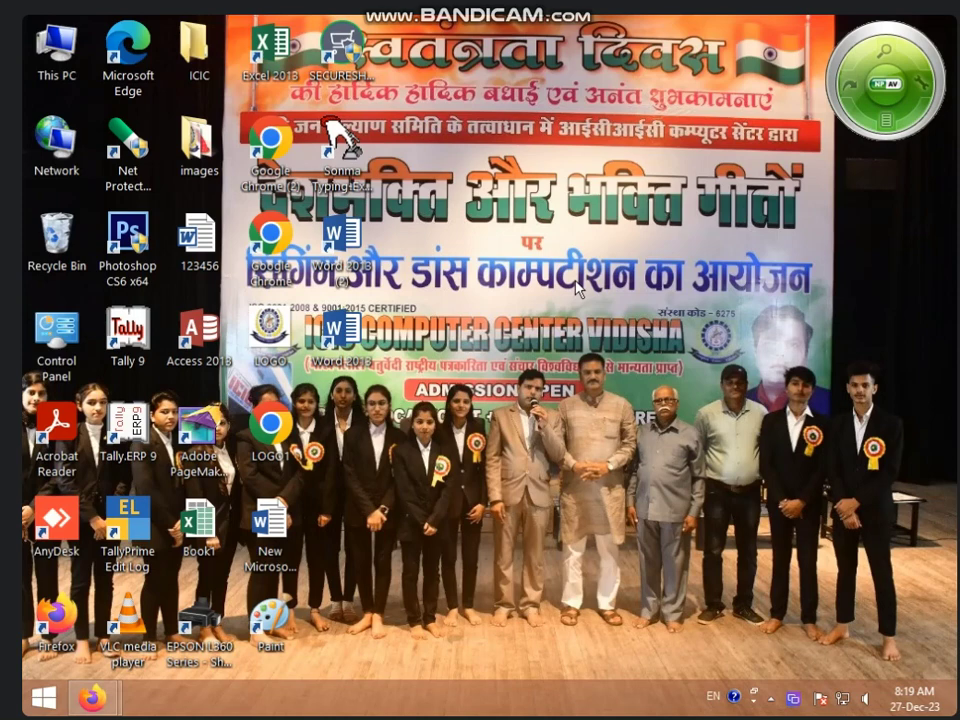
Refresh the desktop twice, then launch Excel 2013 and create a blank workbook.
right_click(516, 232)
left_click(553, 290)
right_click(515, 233)
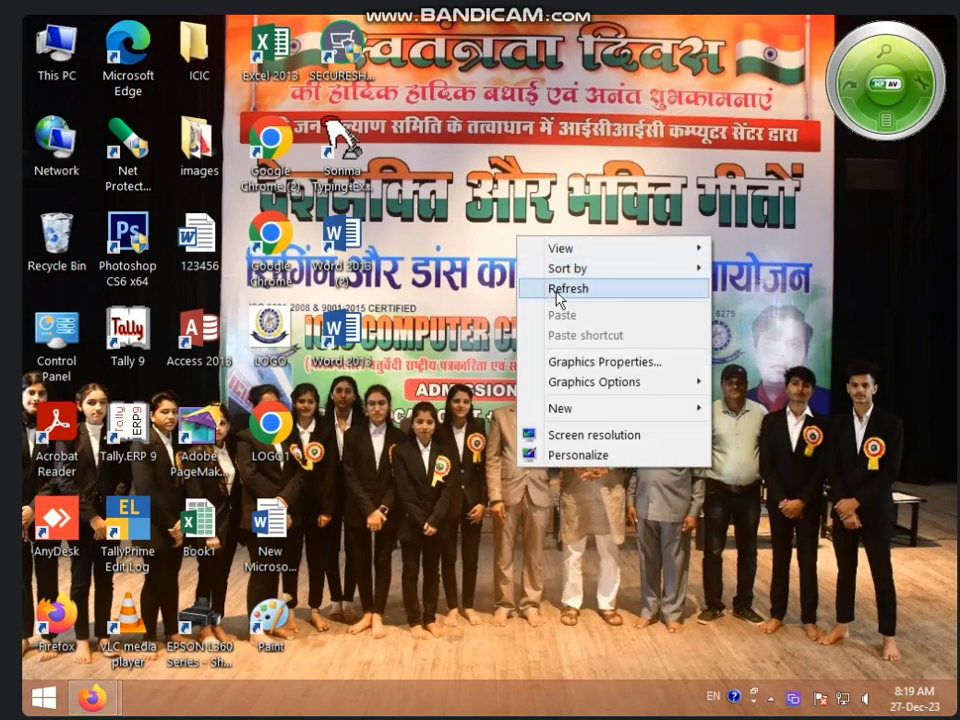
left_click(560, 293)
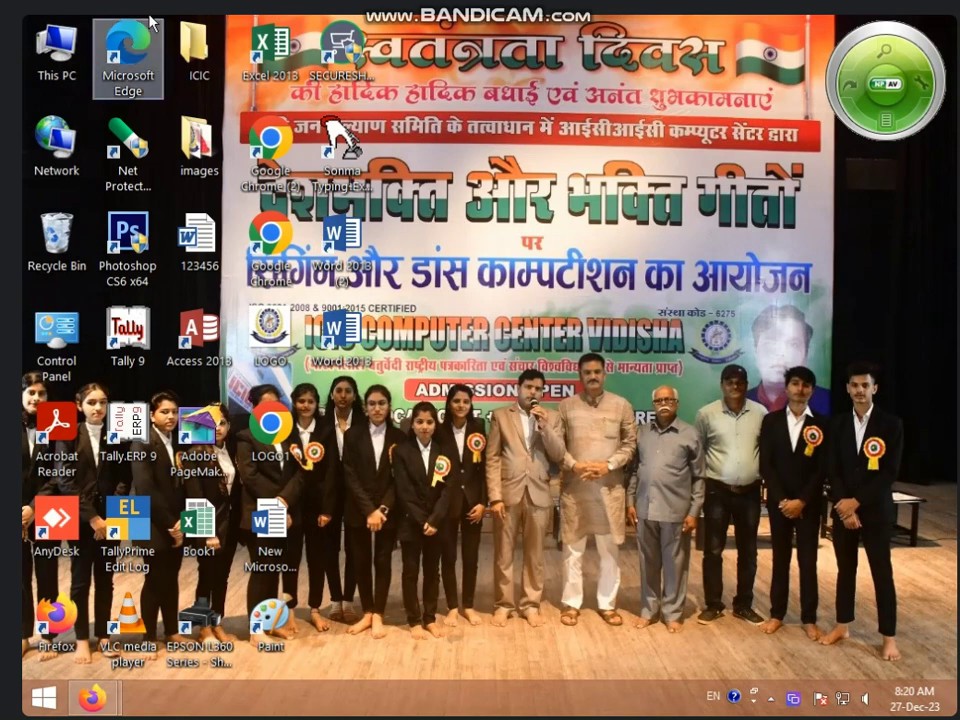
double_click(281, 63)
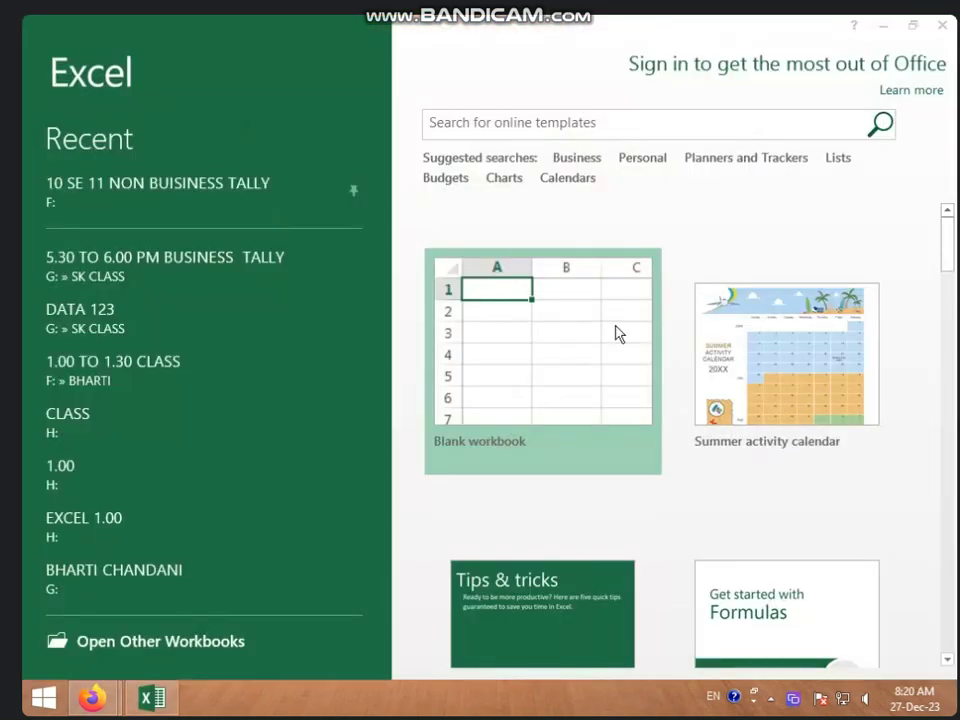
left_click(617, 334)
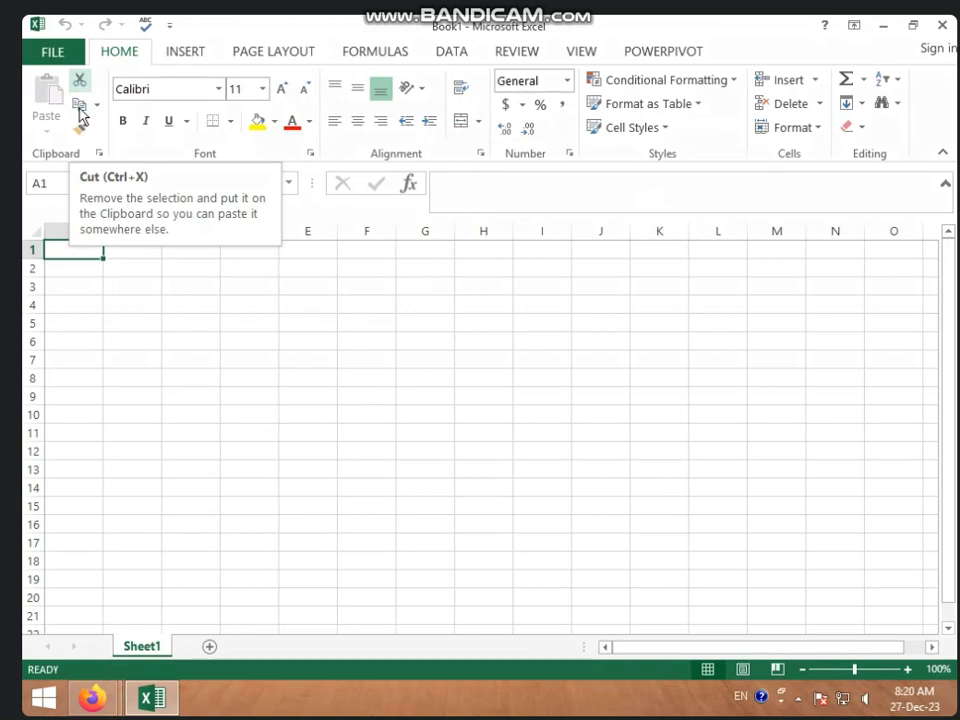
left_click(251, 341)
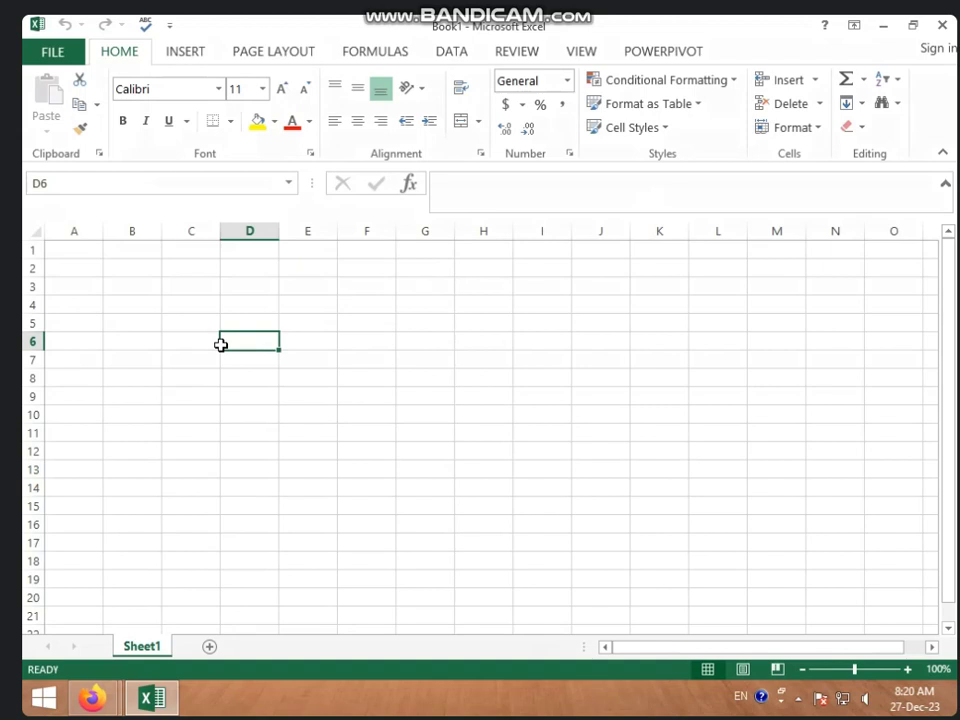
left_click(206, 231)
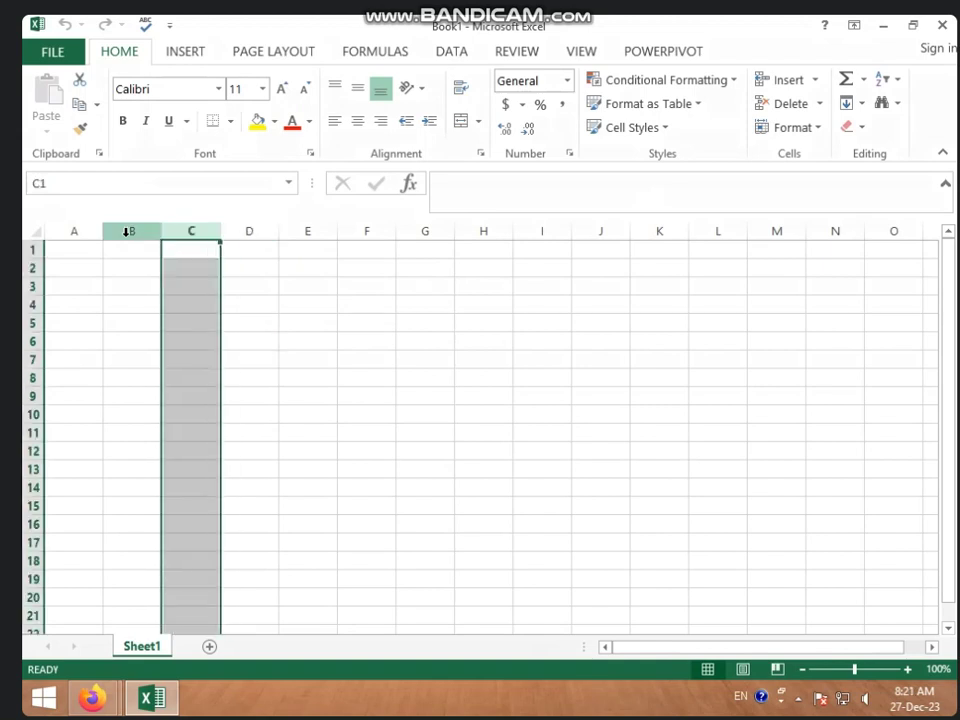
left_click(33, 250)
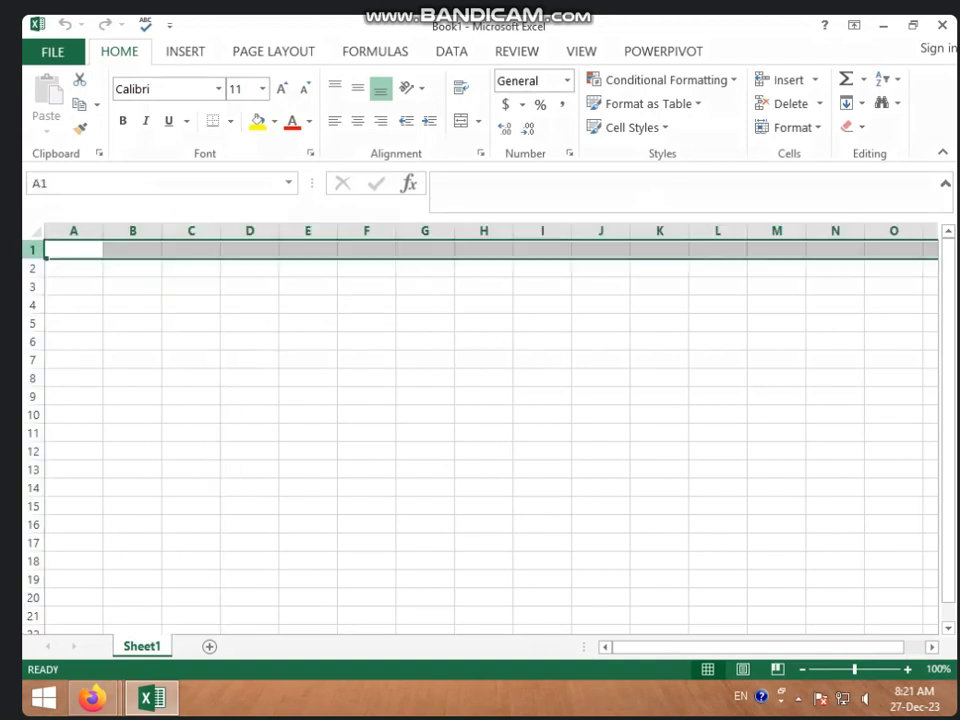
left_click(33, 305)
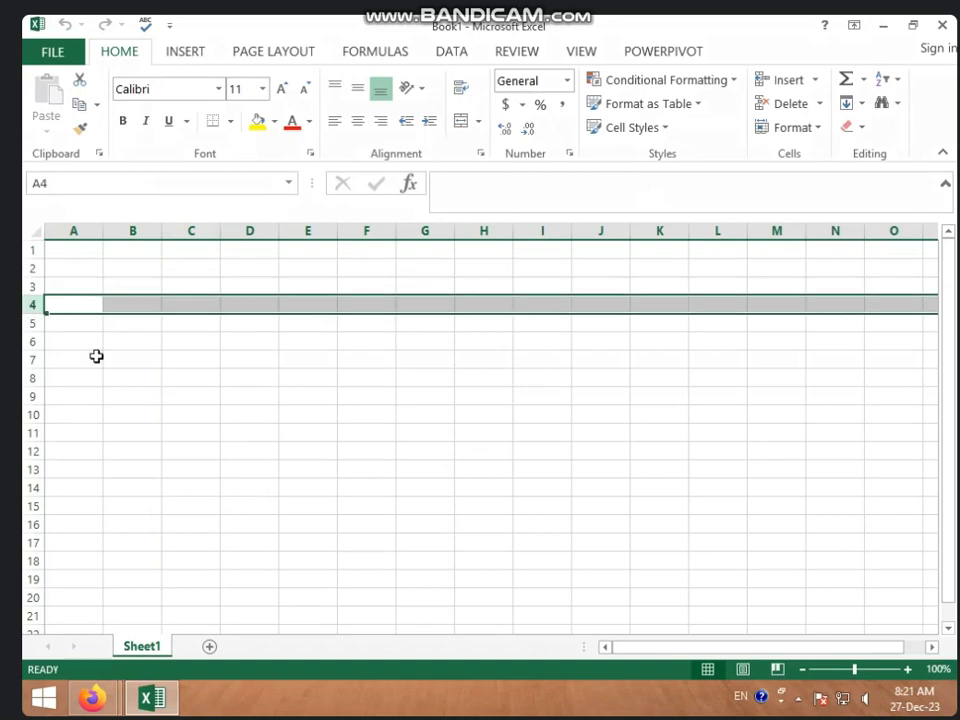
left_click(196, 289)
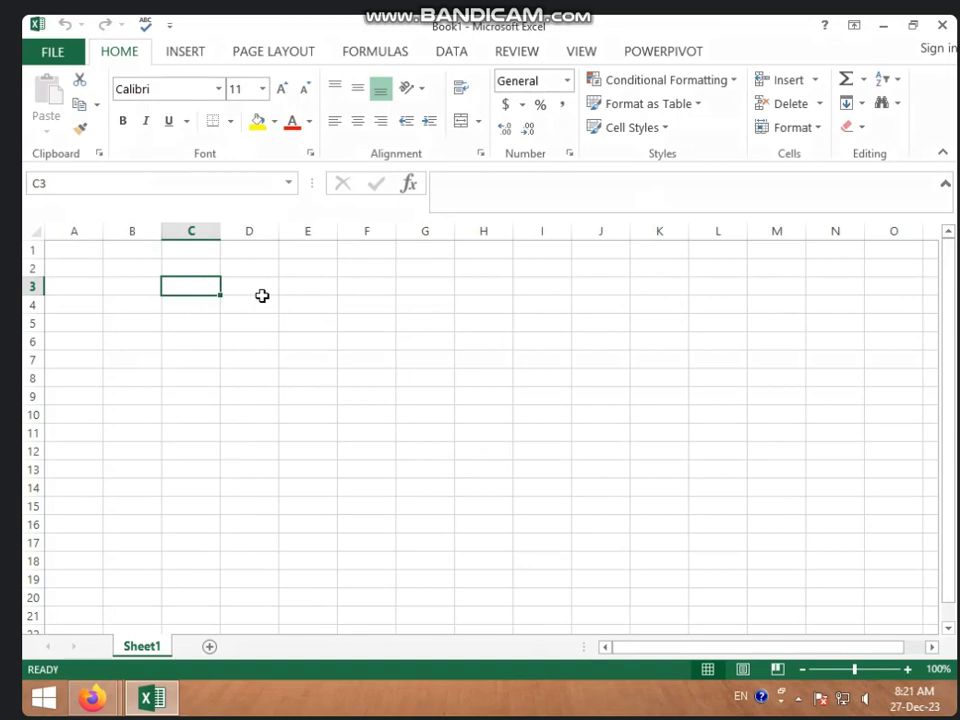
Enter 'ICIC COMPUTER CENTER' in C3 and AutoFit column C to the text.
type("ICIC COMPU")
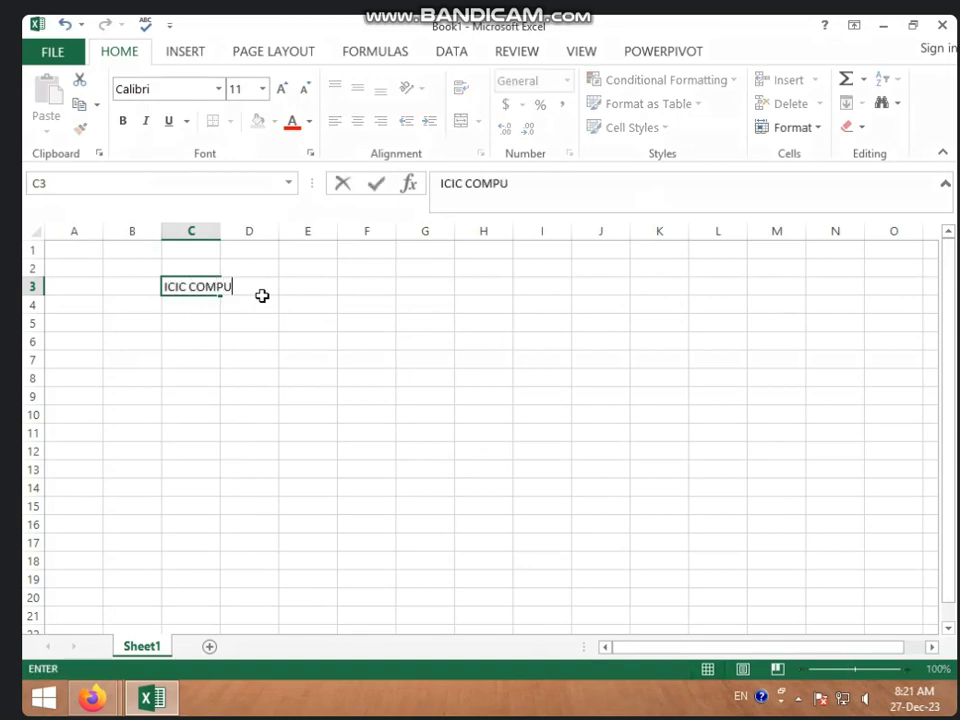
type("TER CENTER")
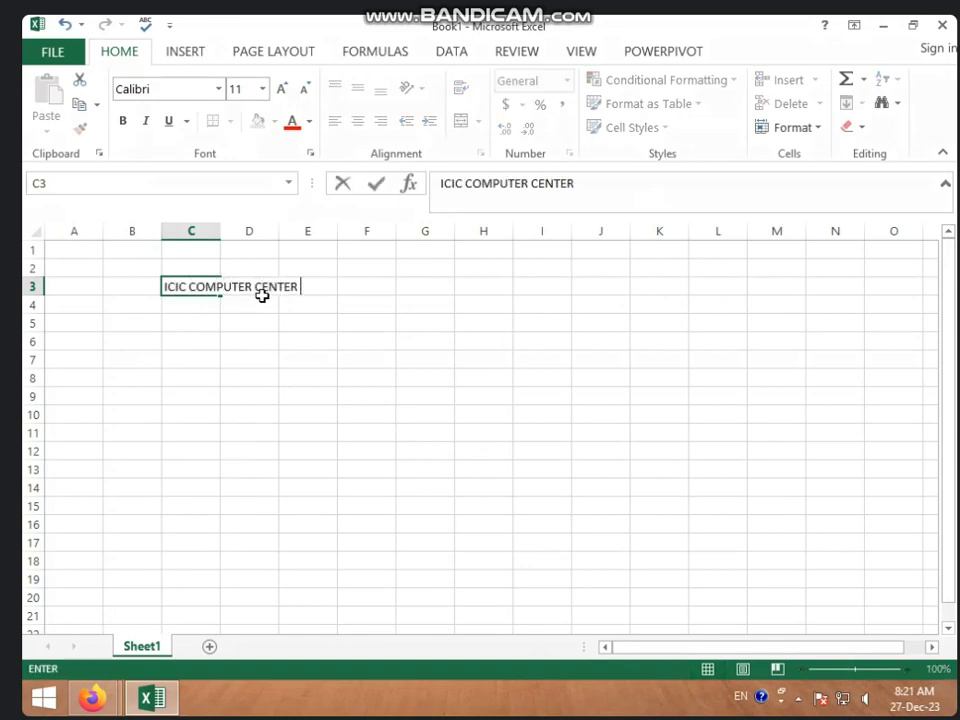
left_click(306, 376)
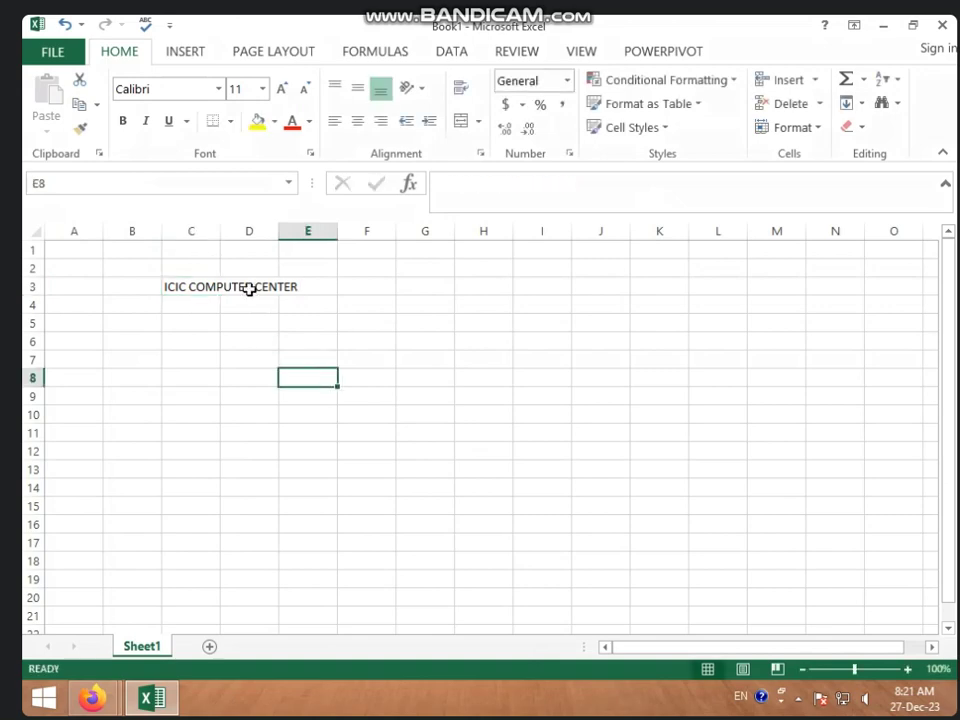
left_click(191, 282)
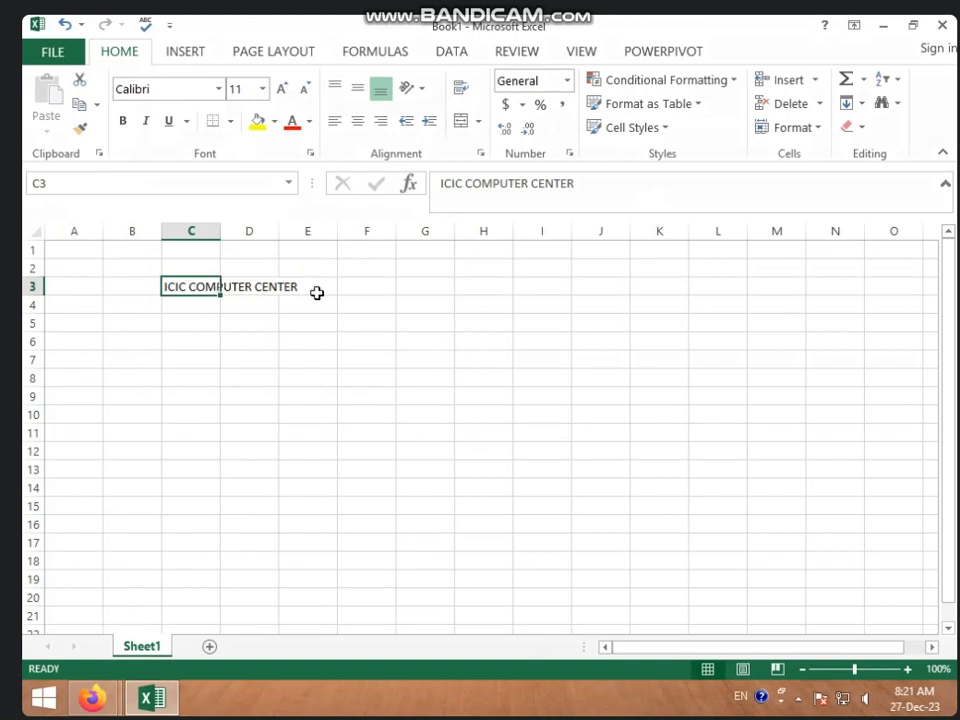
double_click(220, 231)
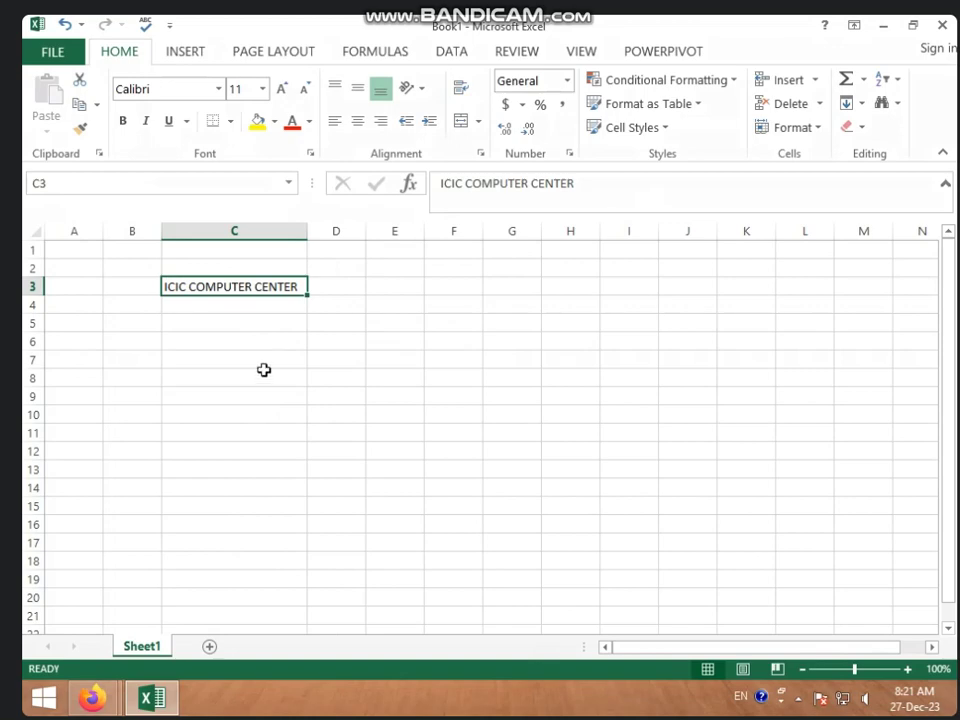
Cut the 'ICIC COMPUTER CENTER' title from C3 and paste it into C9.
left_click(84, 82)
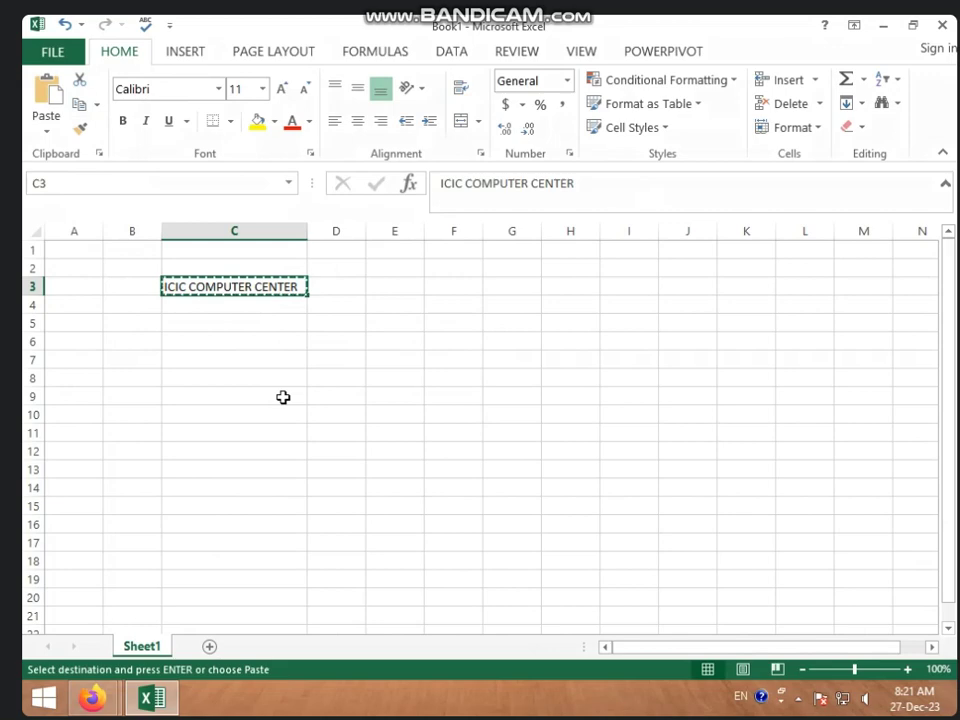
scroll(283, 396, "up", 3, "ctrl")
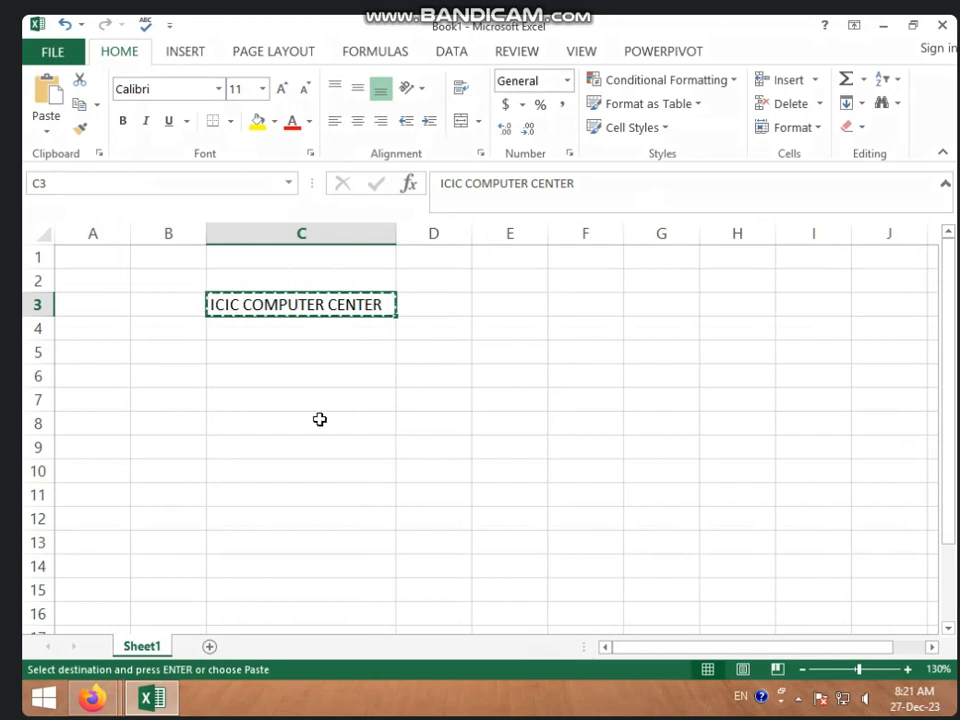
left_click(308, 453)
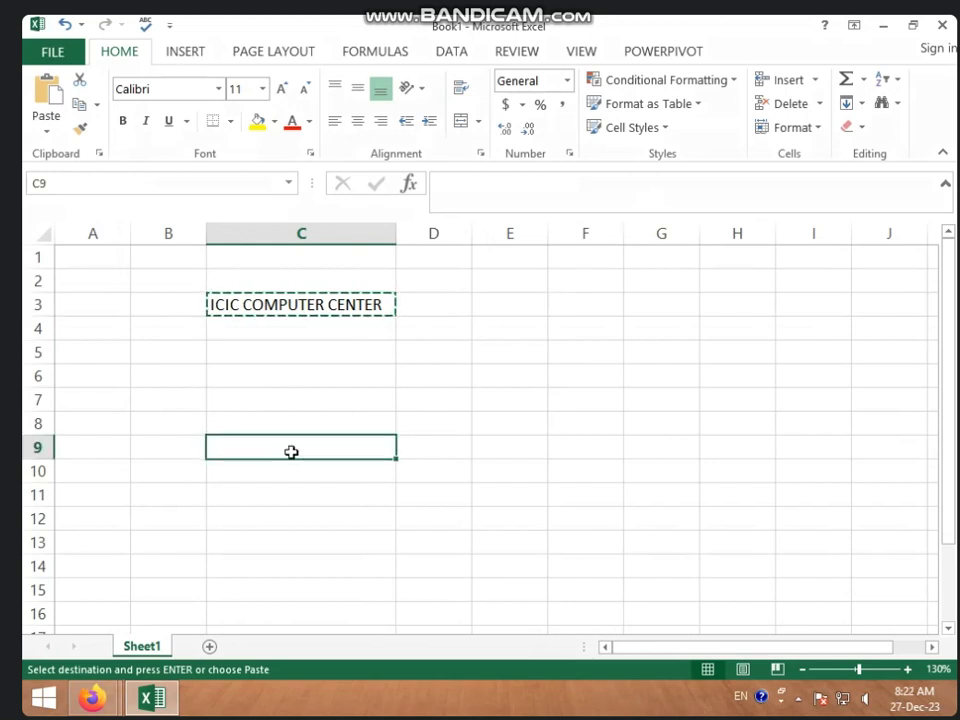
left_click(46, 95)
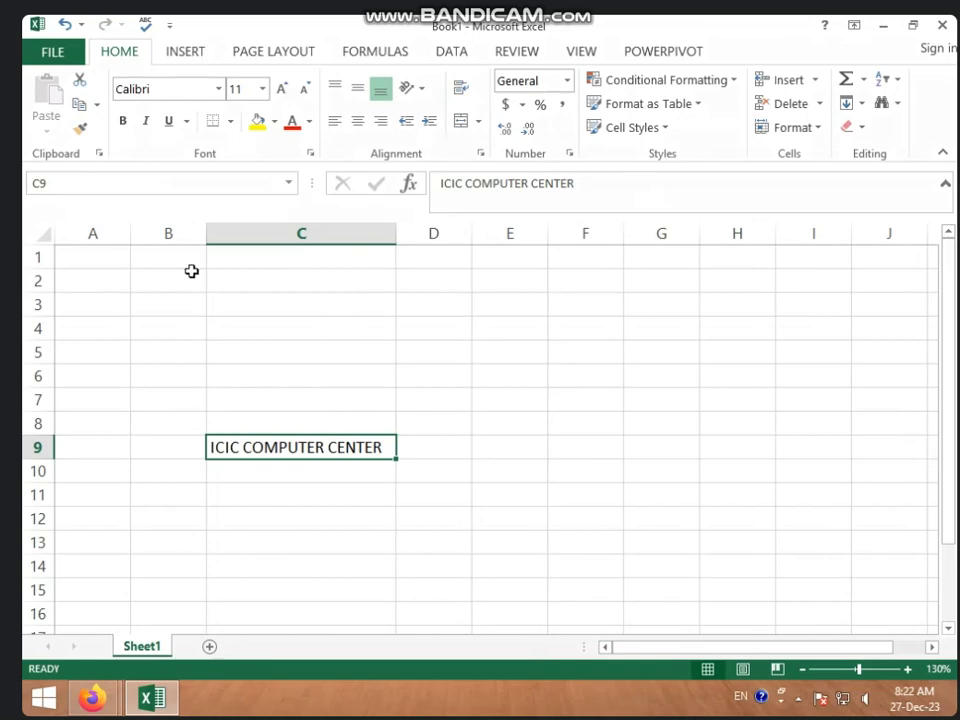
Copy the title from C9 and paste it into C2.
key("Up")
key("Right")
key("Right")
left_click(389, 437)
key("ctrl+c")
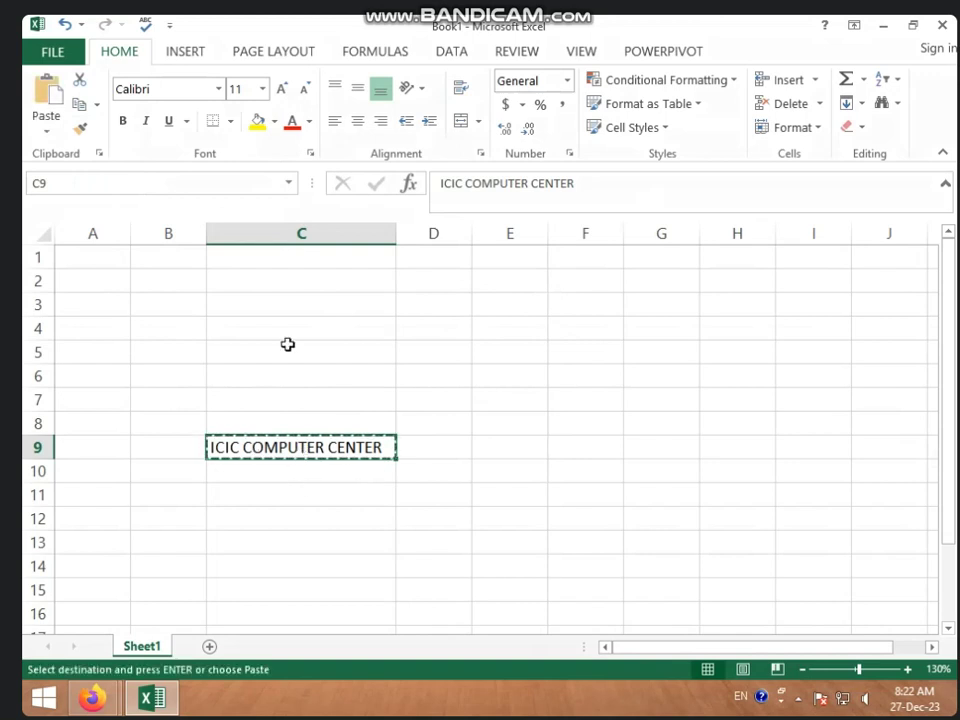
left_click(287, 283)
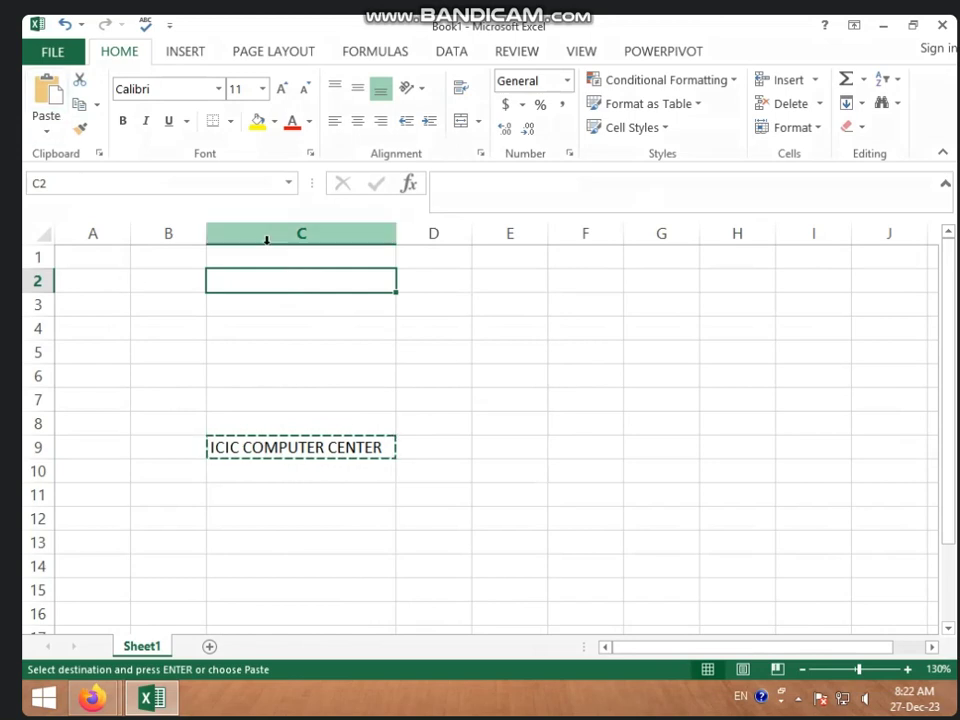
key("ctrl+v")
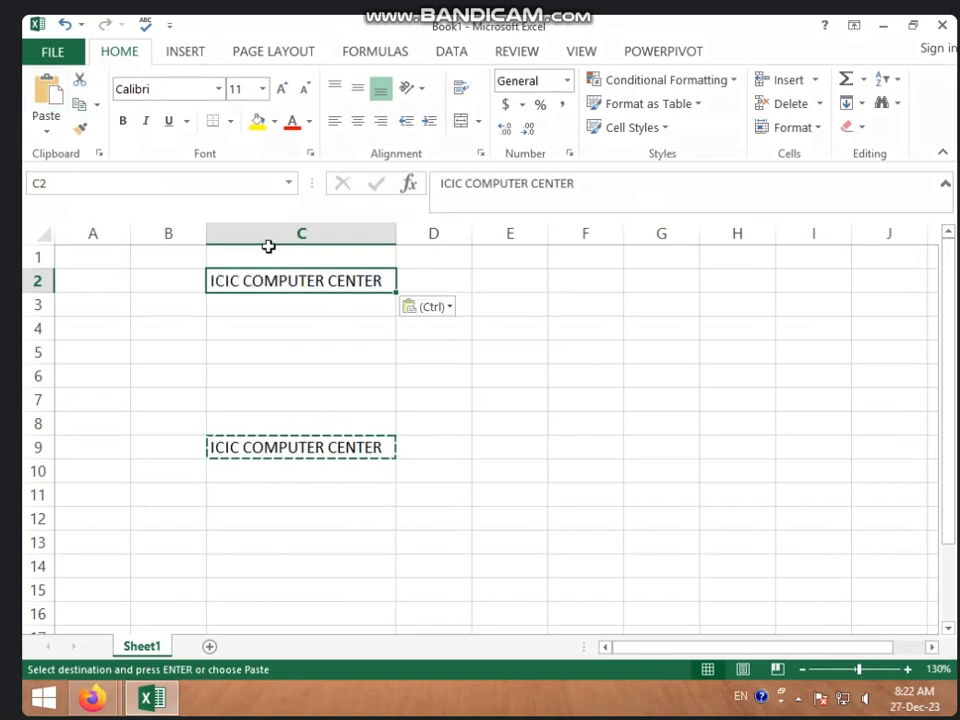
Paste the copied title into C4 and C6 as well.
left_click(294, 330)
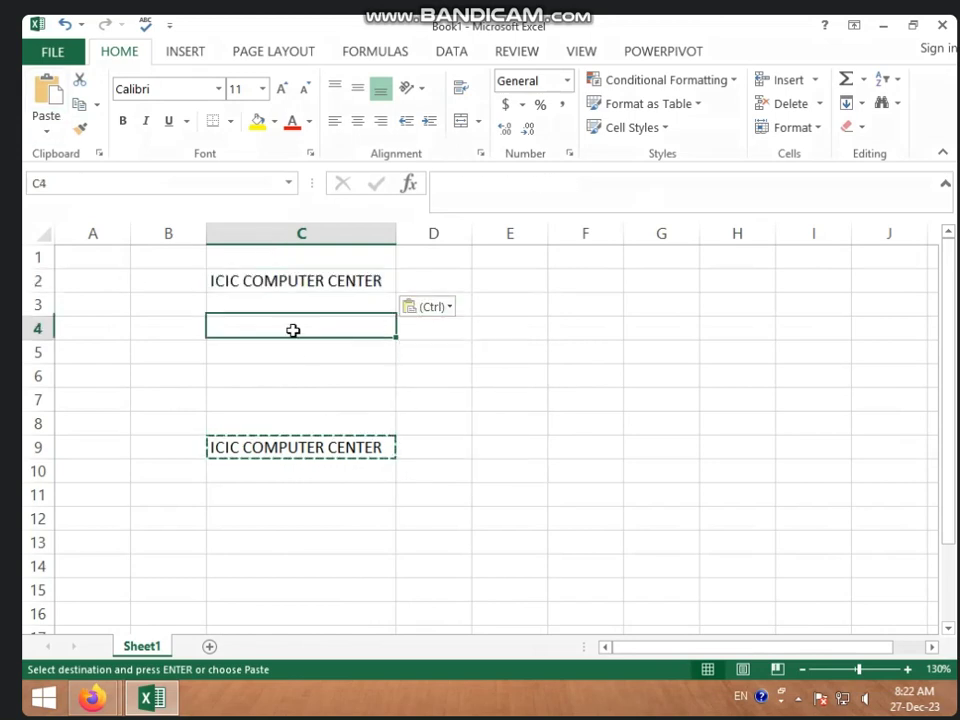
key("ctrl+v")
left_click(536, 426)
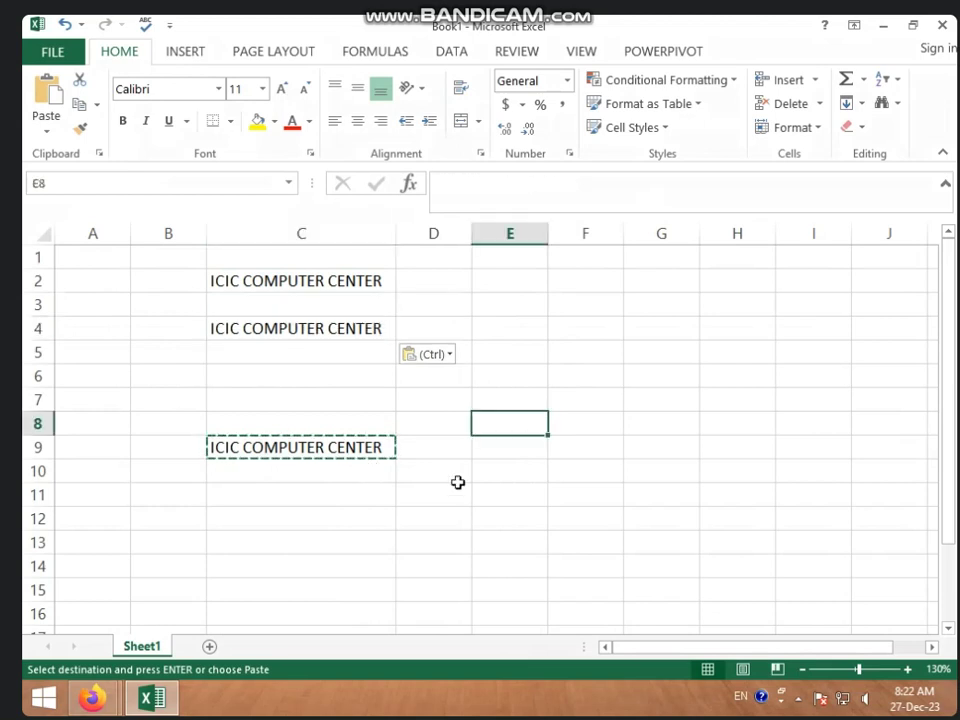
left_click(321, 481)
left_click(317, 379)
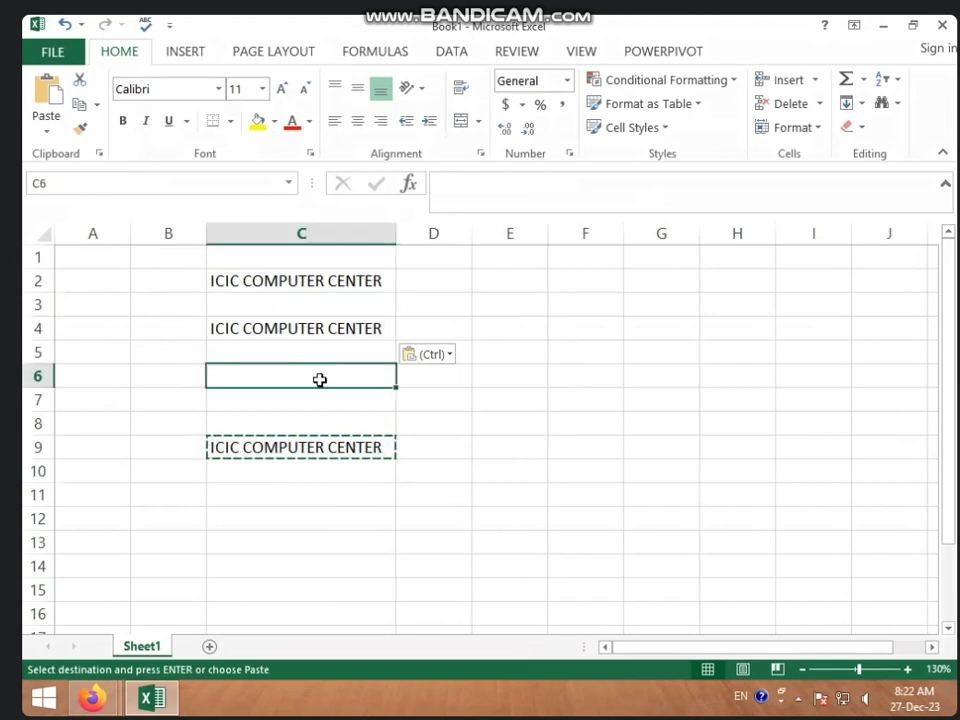
left_click(58, 88)
left_click(478, 495)
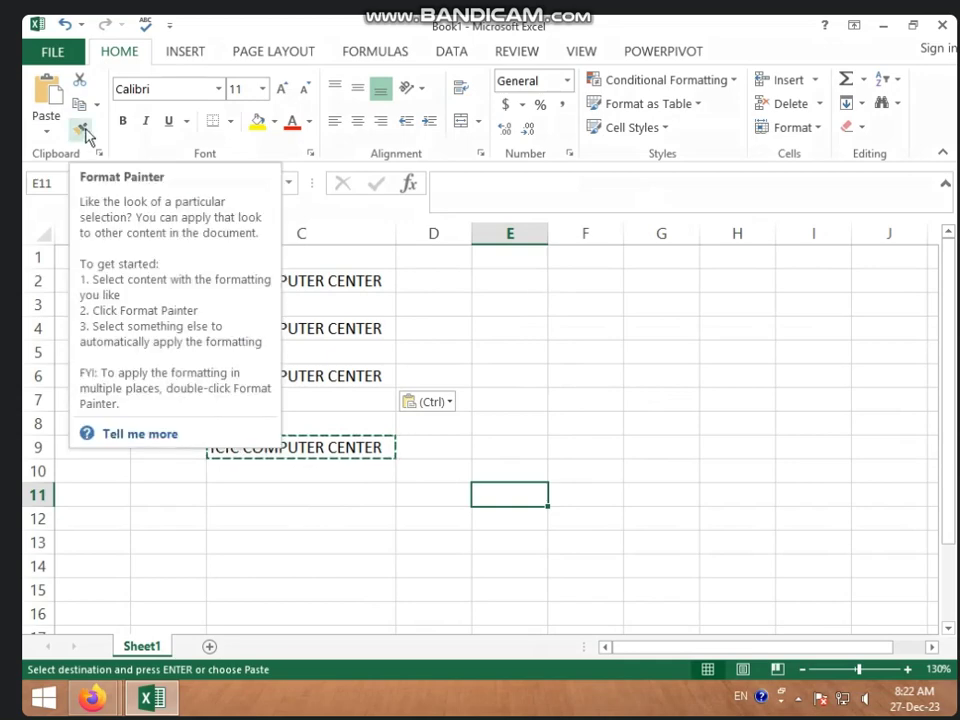
left_click(368, 279)
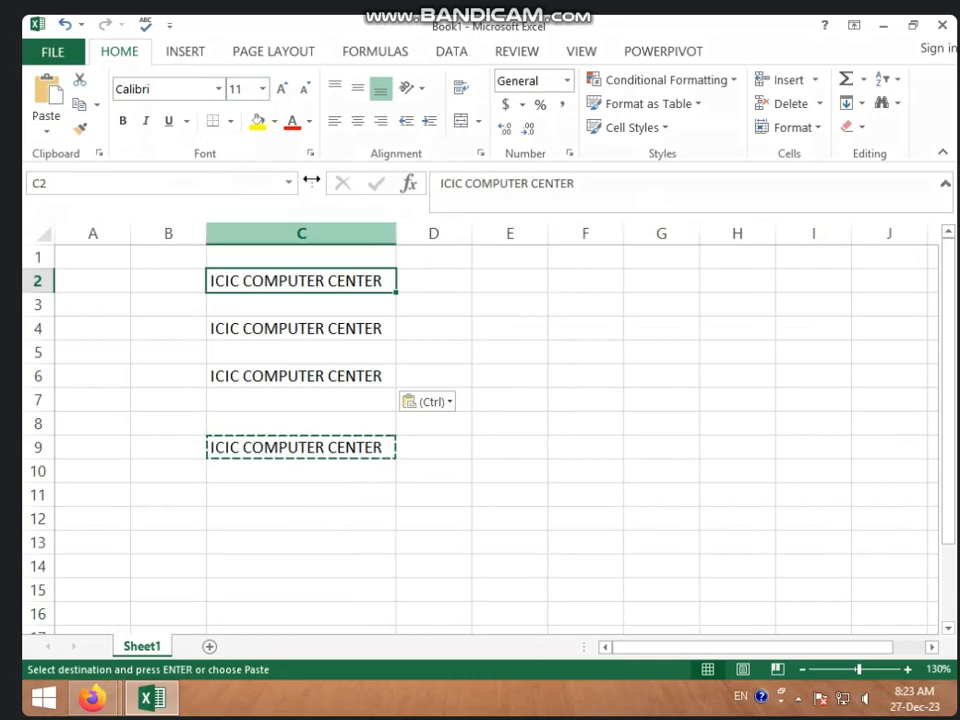
Give C2 bold green Algerian text on a light orange fill.
left_click(310, 122)
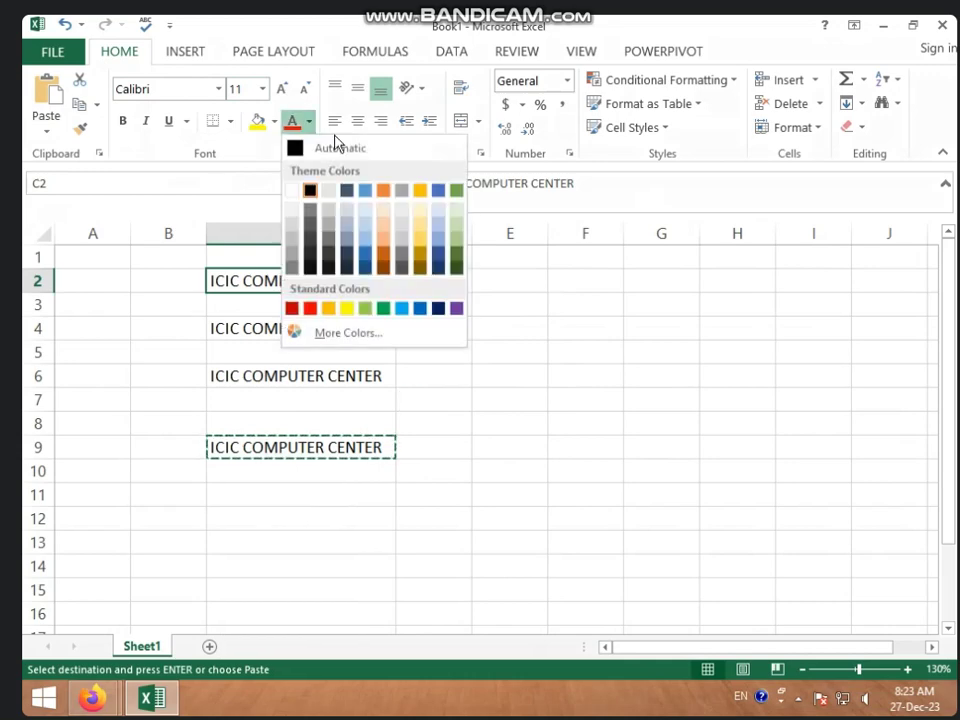
left_click(457, 258)
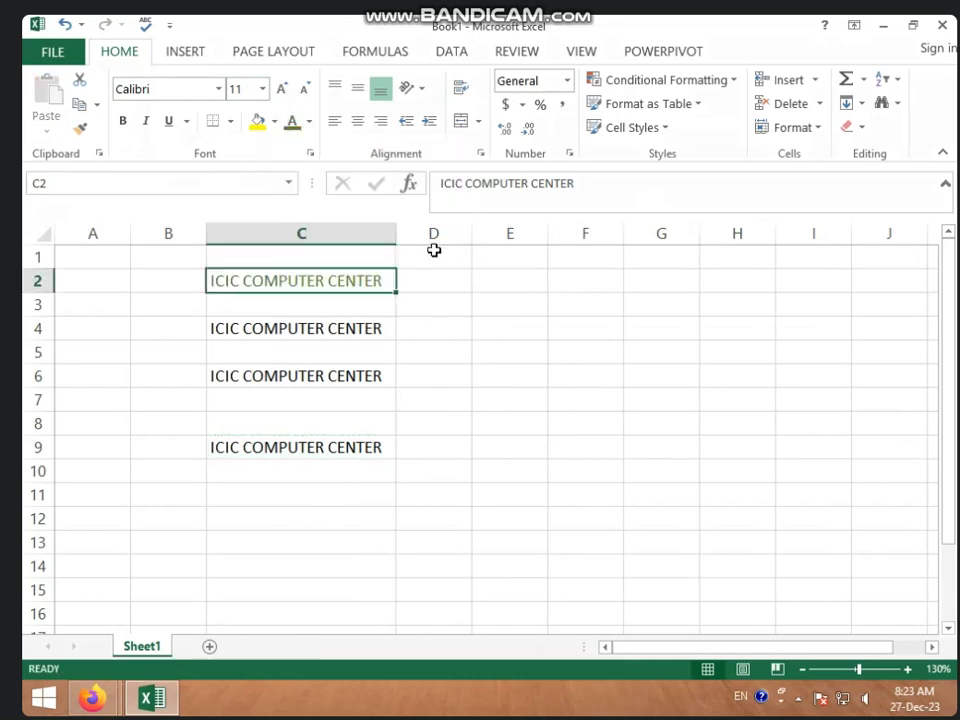
left_click(275, 121)
left_click(350, 203)
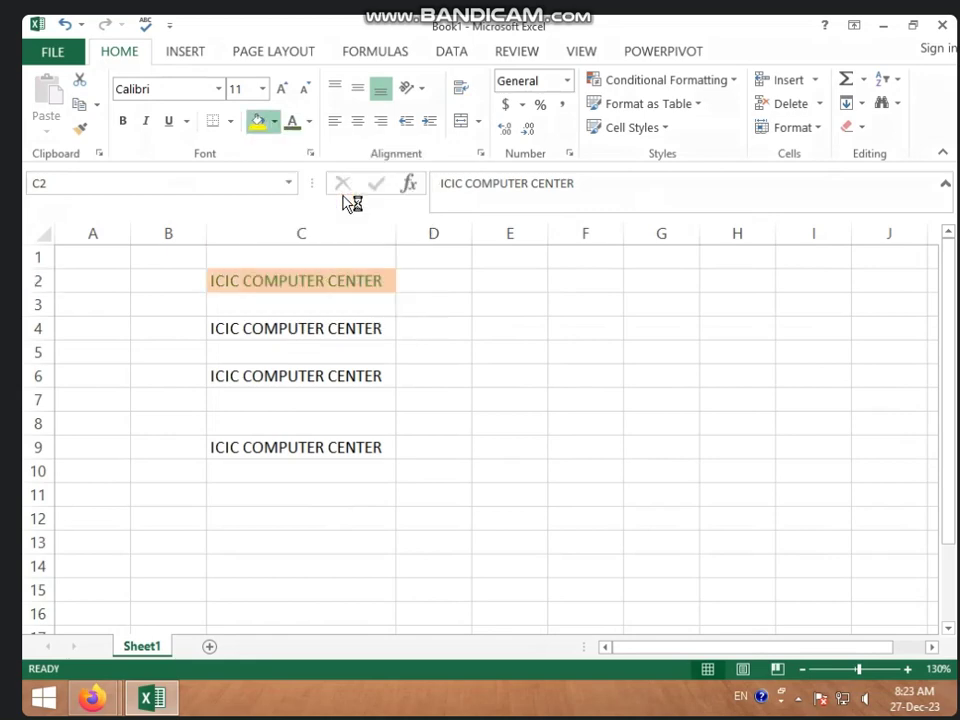
left_click(122, 122)
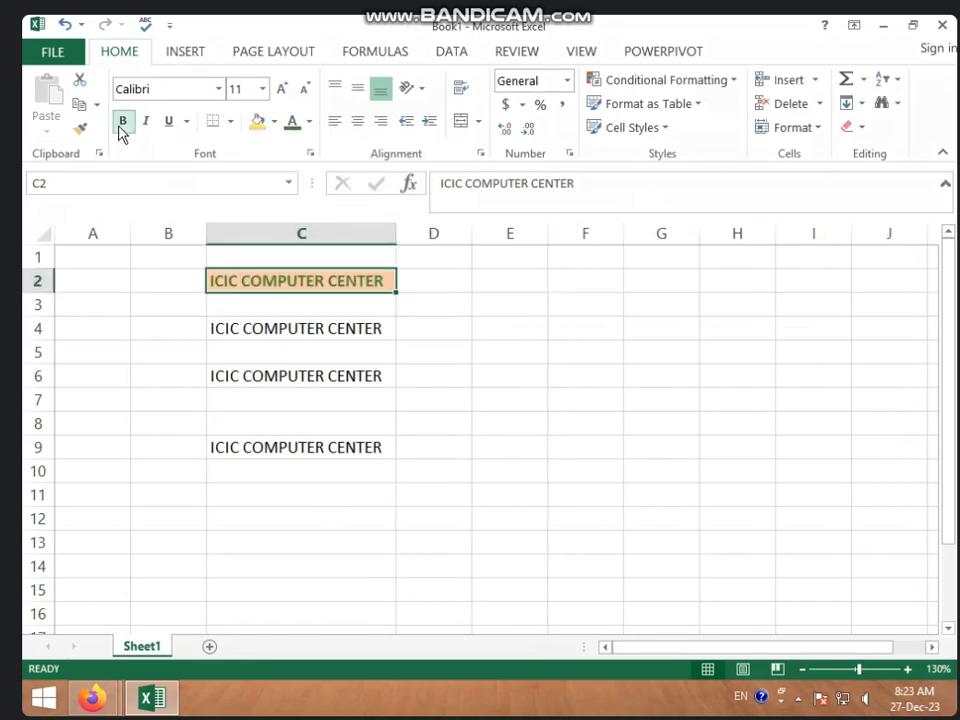
left_click(217, 88)
left_click(197, 288)
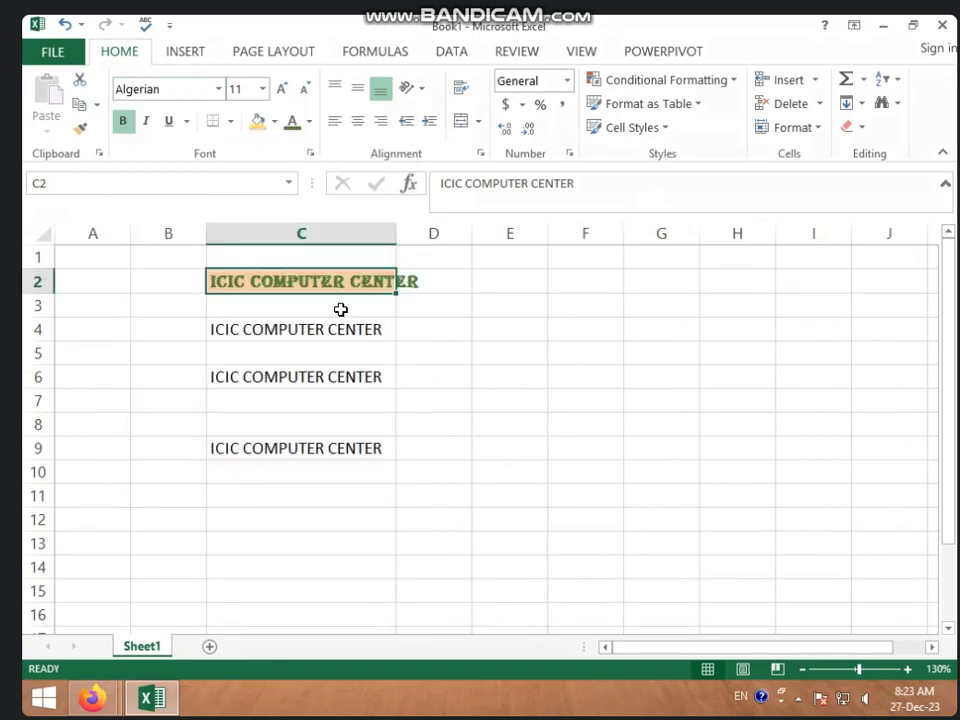
Widen column C slightly and reselect C2.
left_click(394, 311)
left_click_drag(396, 238, 409, 238)
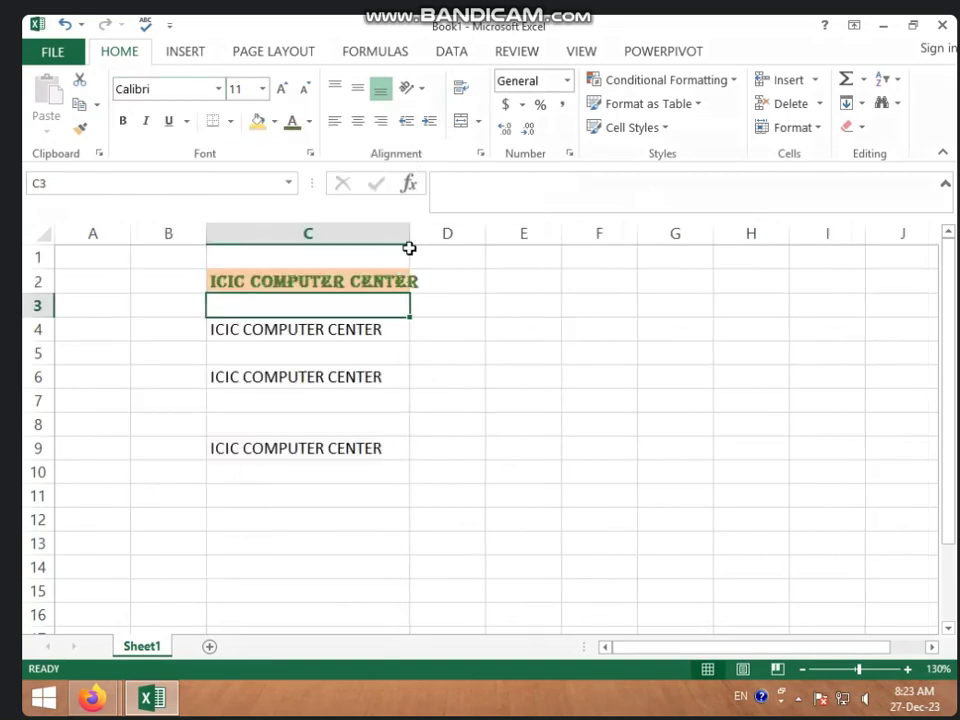
left_click(314, 283)
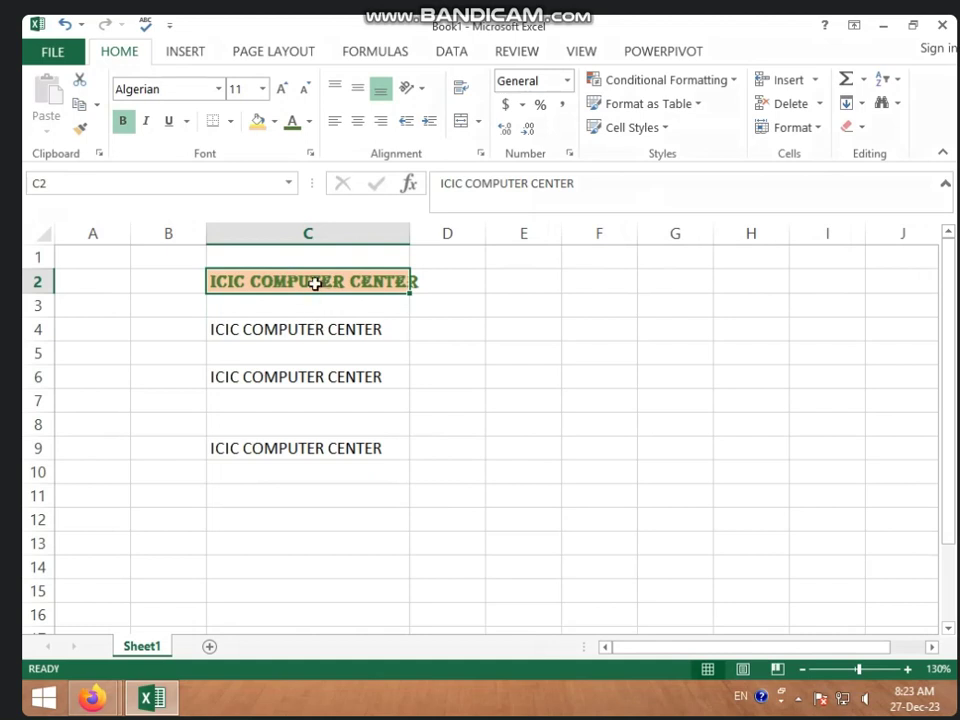
Copy C2's formatting onto C4 with Format Painter and widen column C to fit.
left_click(79, 131)
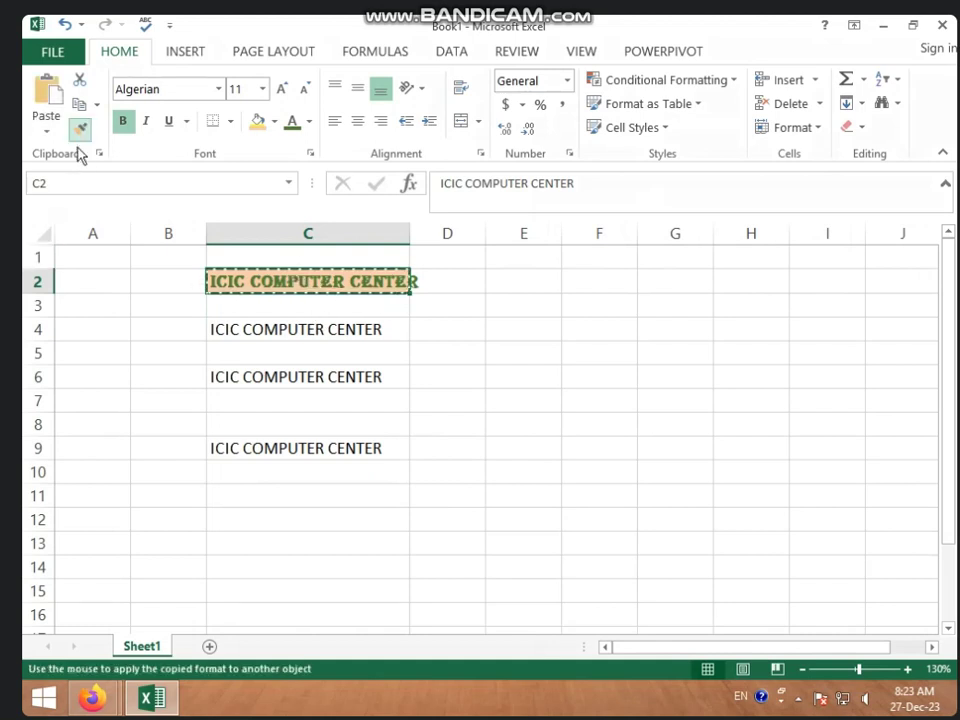
left_click(286, 330)
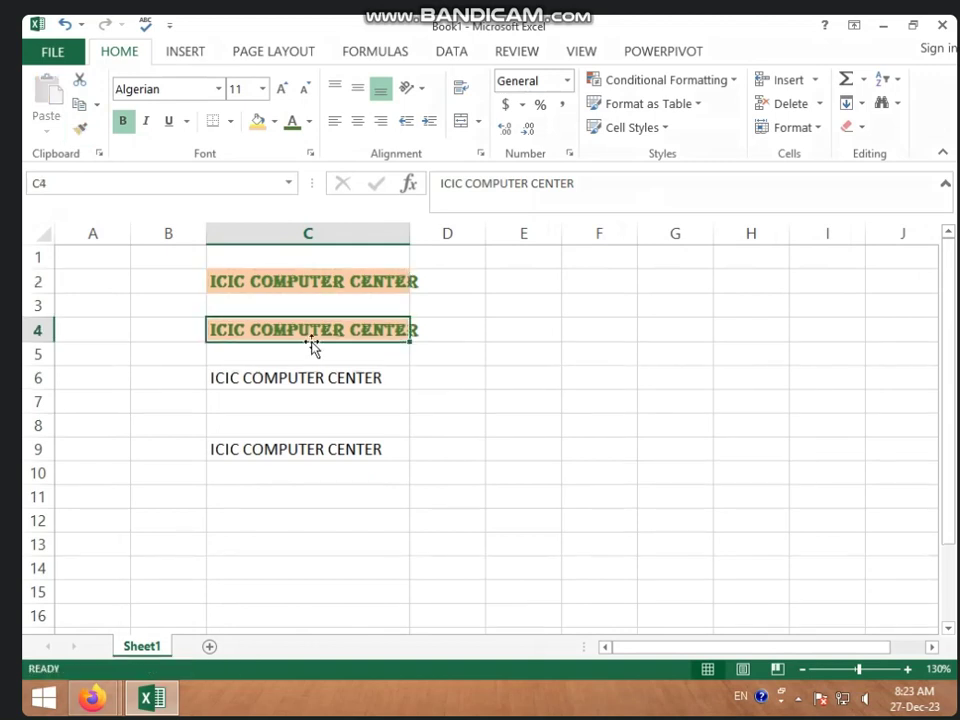
left_click_drag(411, 232, 448, 233)
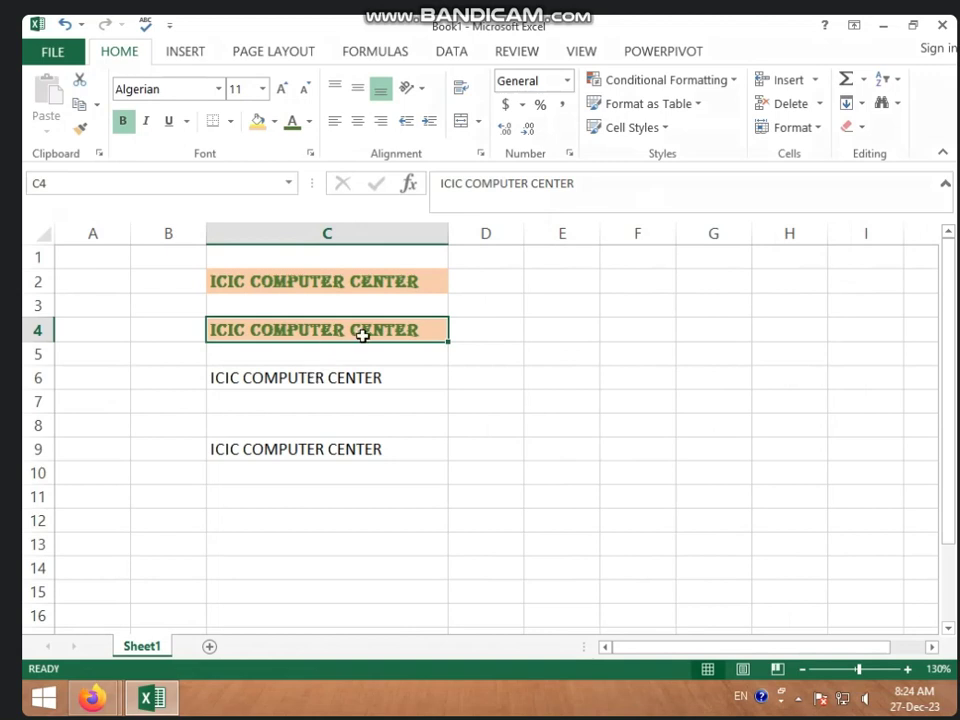
Paint C4's formatting onto C6 and C9 with a locked Format Painter, then release it.
left_click(82, 129)
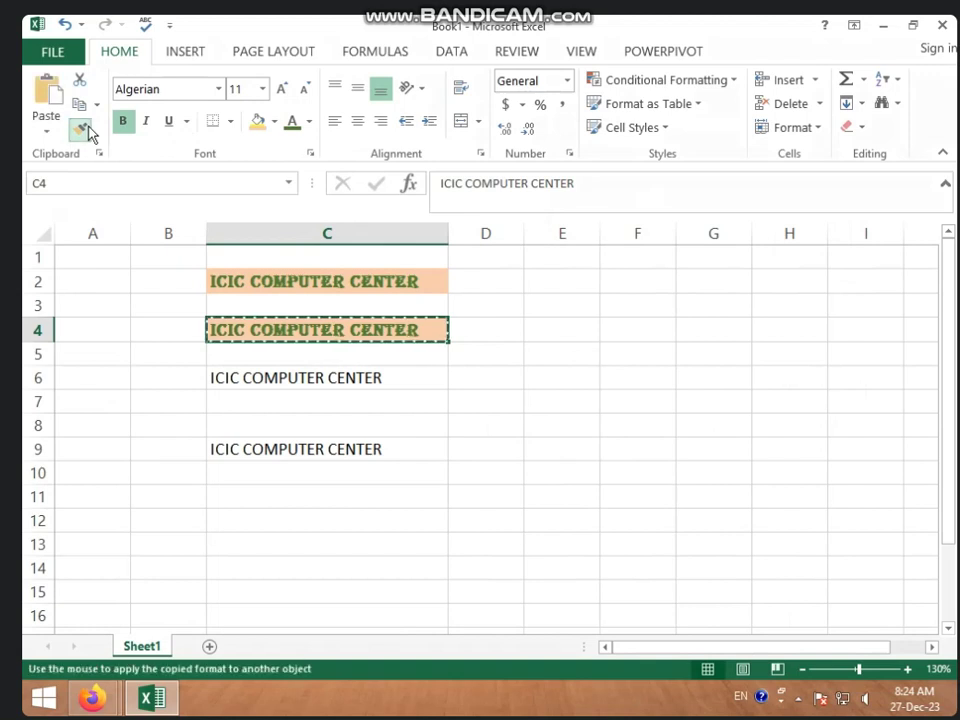
left_click(311, 378)
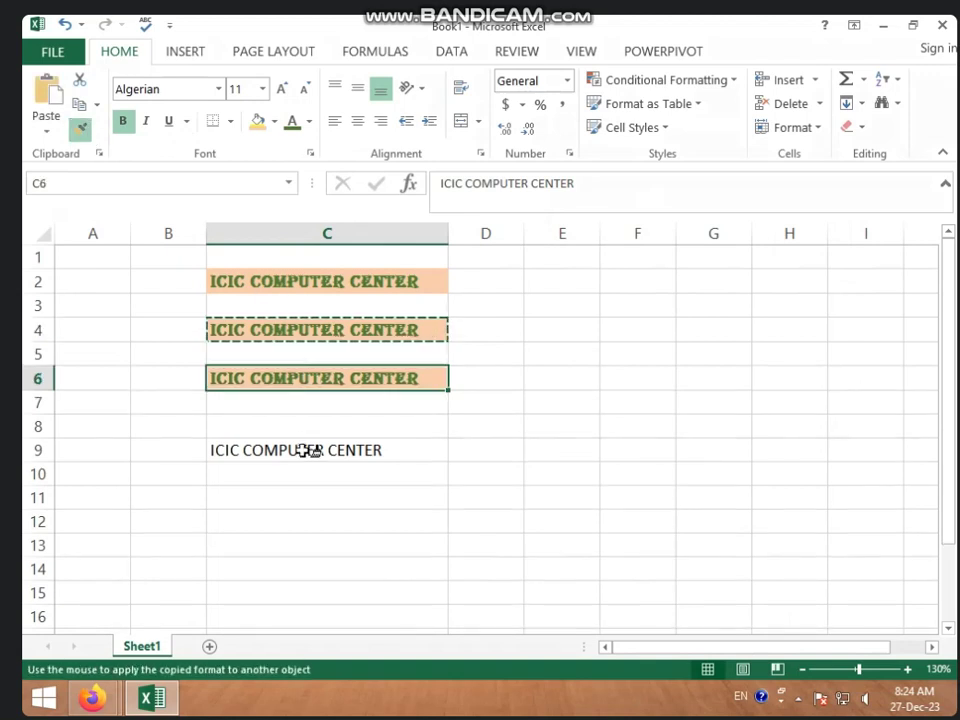
left_click(308, 451)
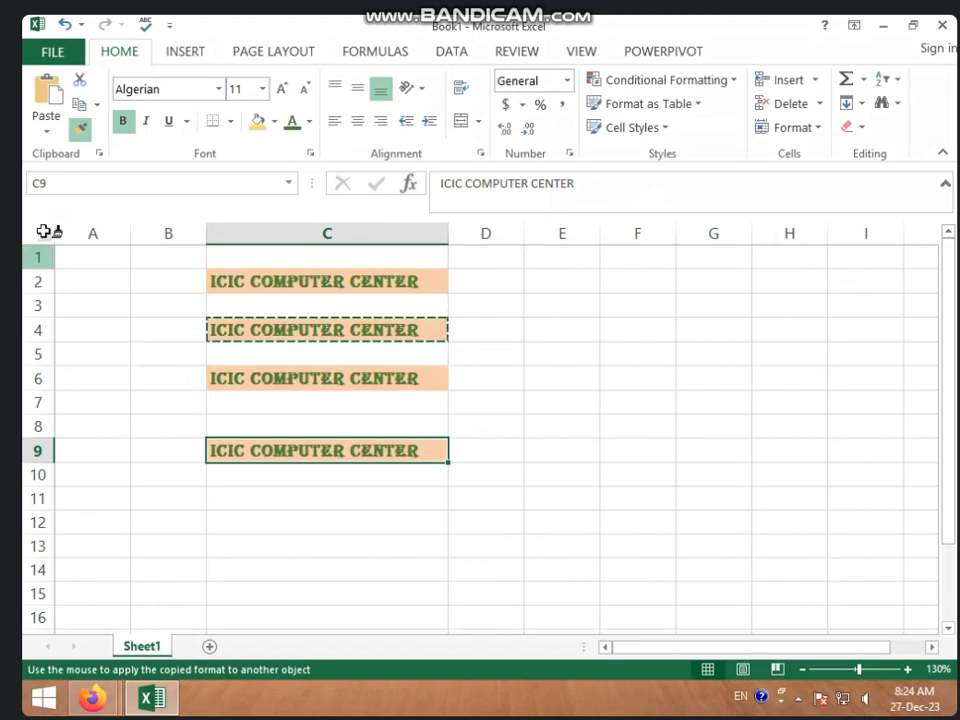
left_click(80, 128)
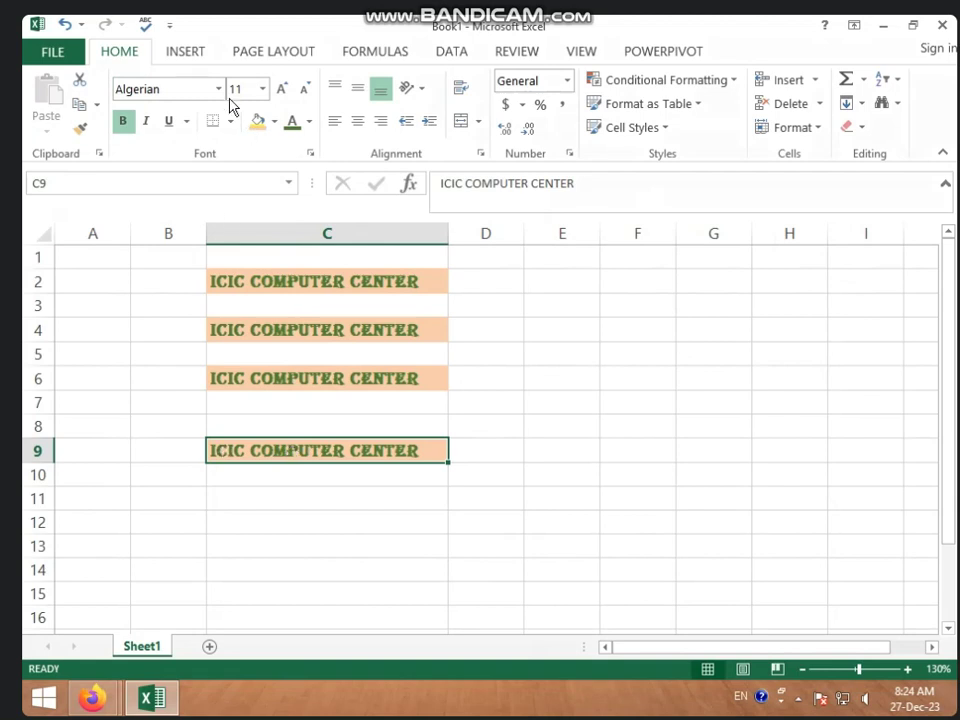
Type 'DURGA NAGAR VIDISHA' into C8, fixing the misspelled ending, and reselect C8.
left_click(318, 427)
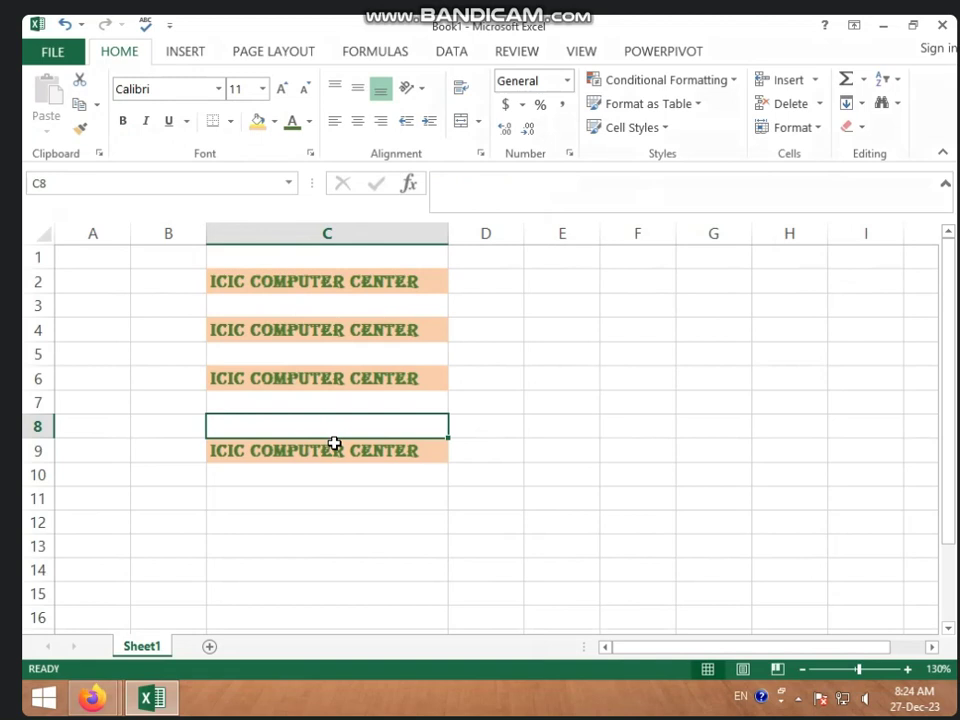
type("DURGA")
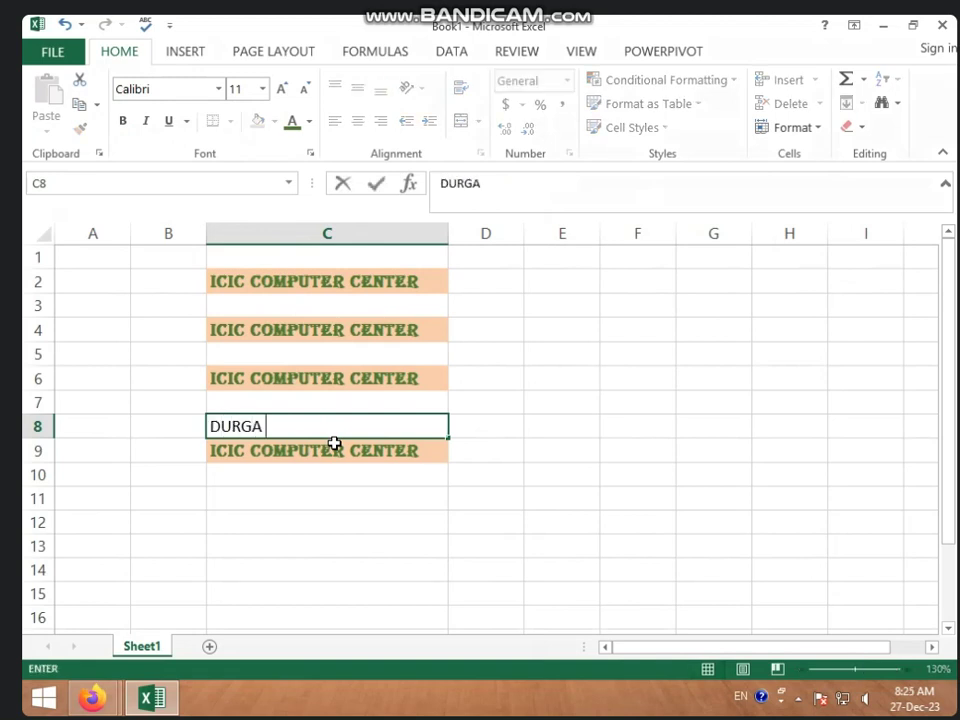
type(" NAGA ")
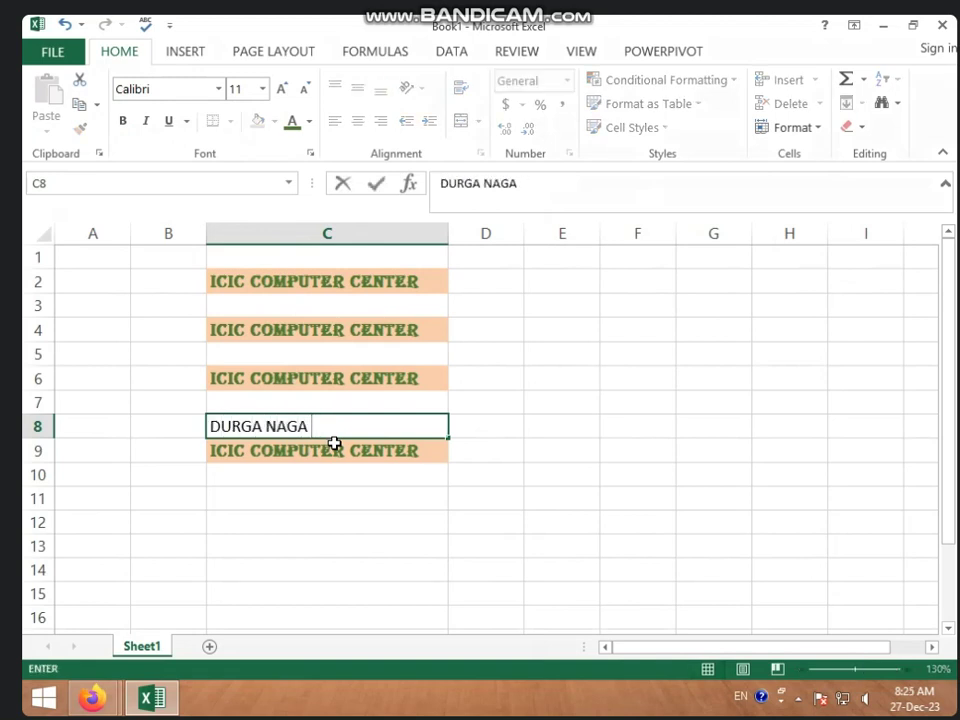
type("R VIDIHS")
key("BackSpace")
key("BackSpace")
type("SHA")
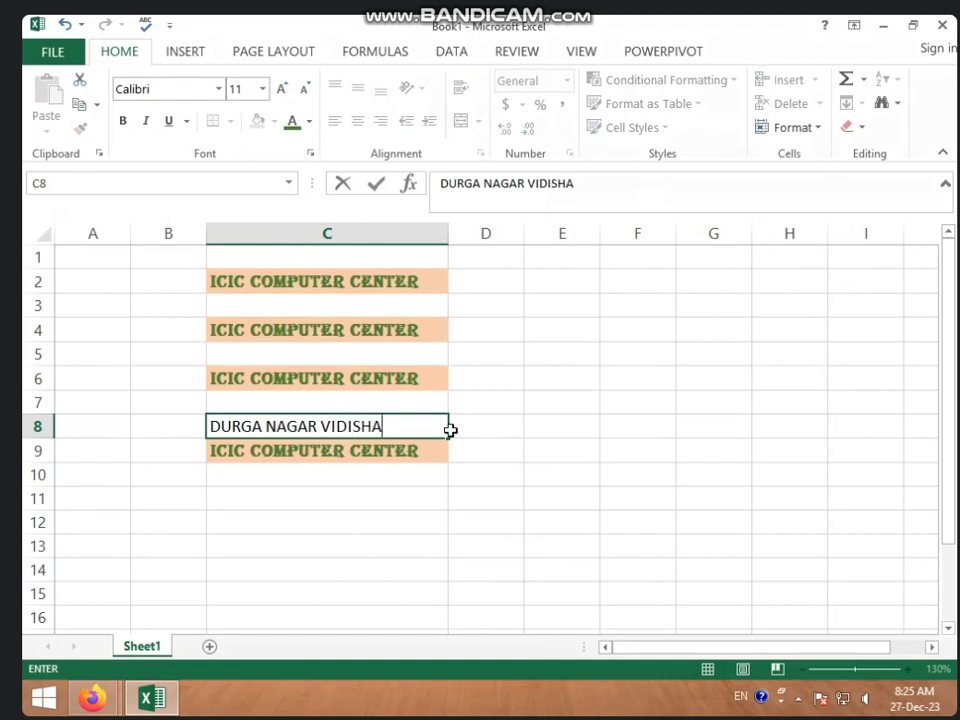
left_click(452, 429)
left_click(407, 416)
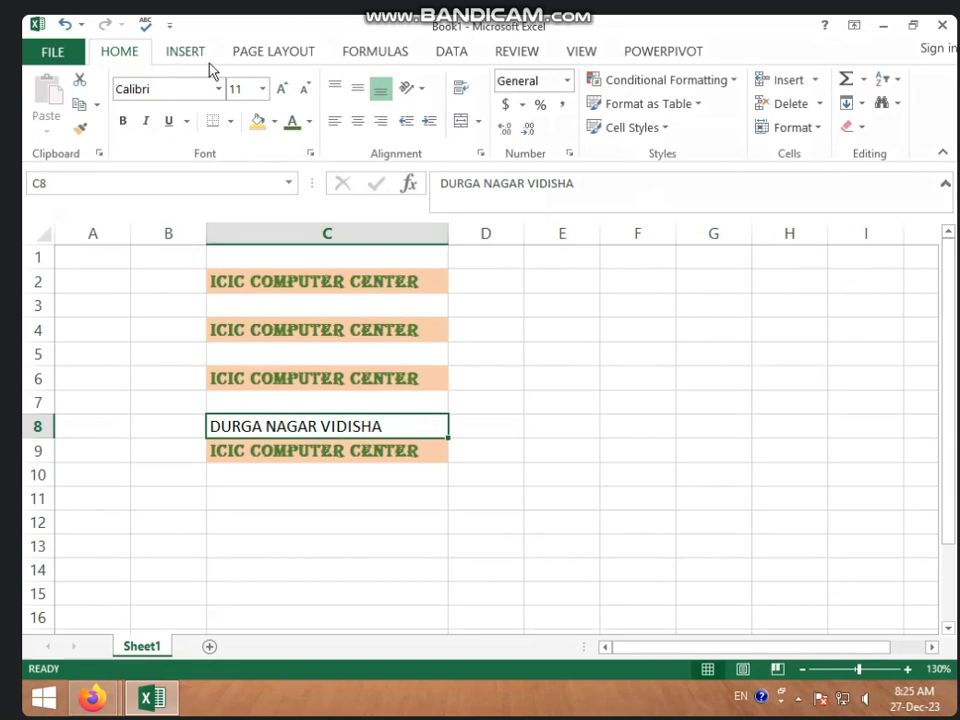
Change the C8 address text's font to Bell MT.
left_click(219, 89)
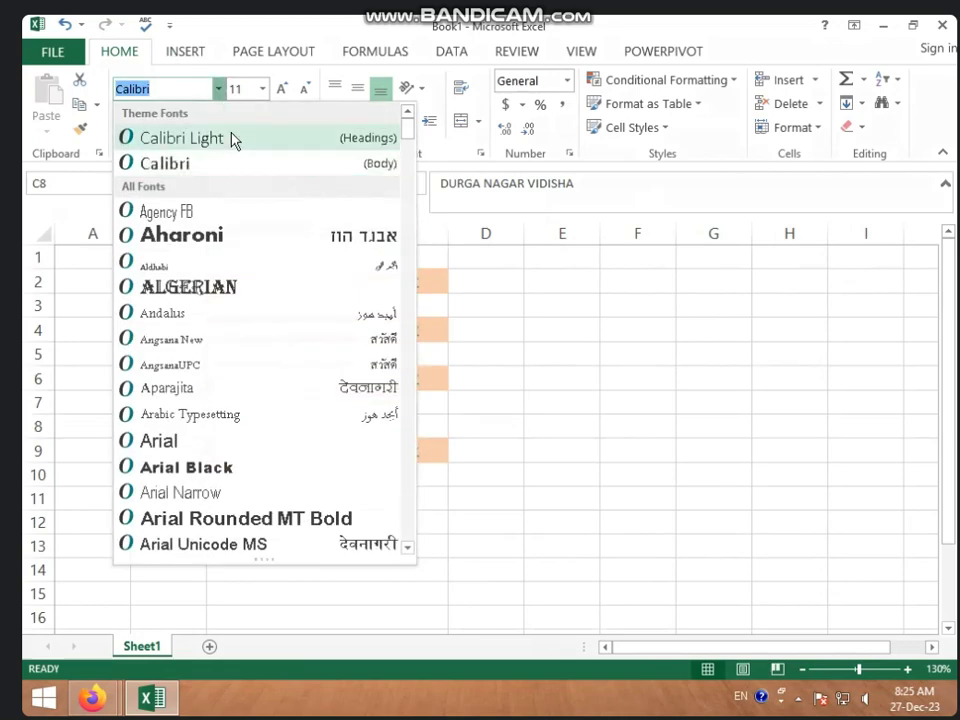
scroll(253, 350, "down", 3)
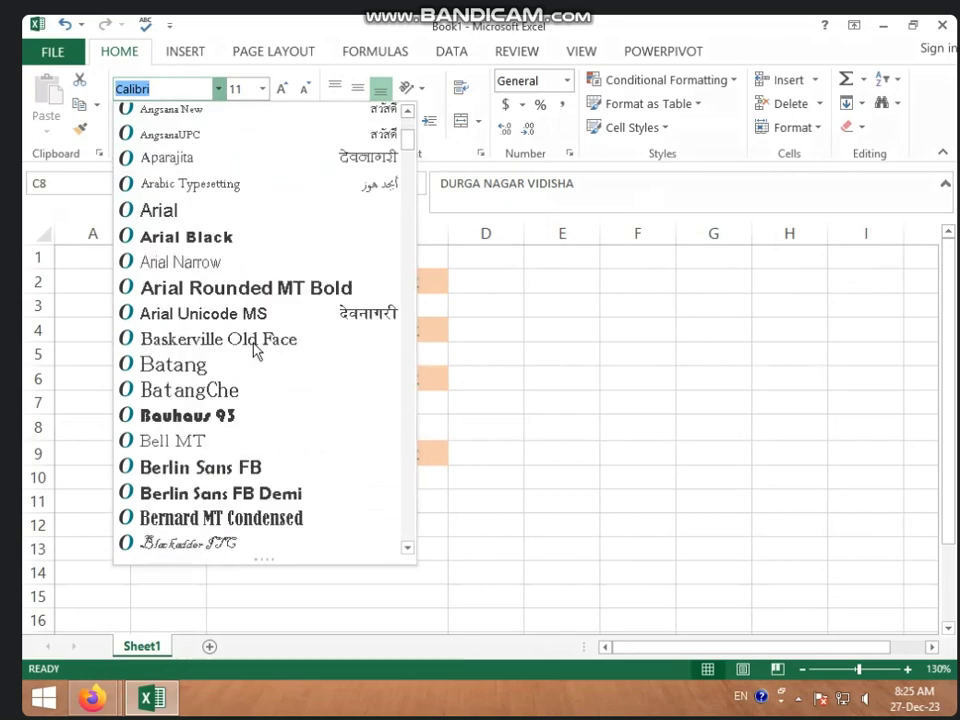
scroll(240, 430, "down", 5)
scroll(240, 435, "down", 6)
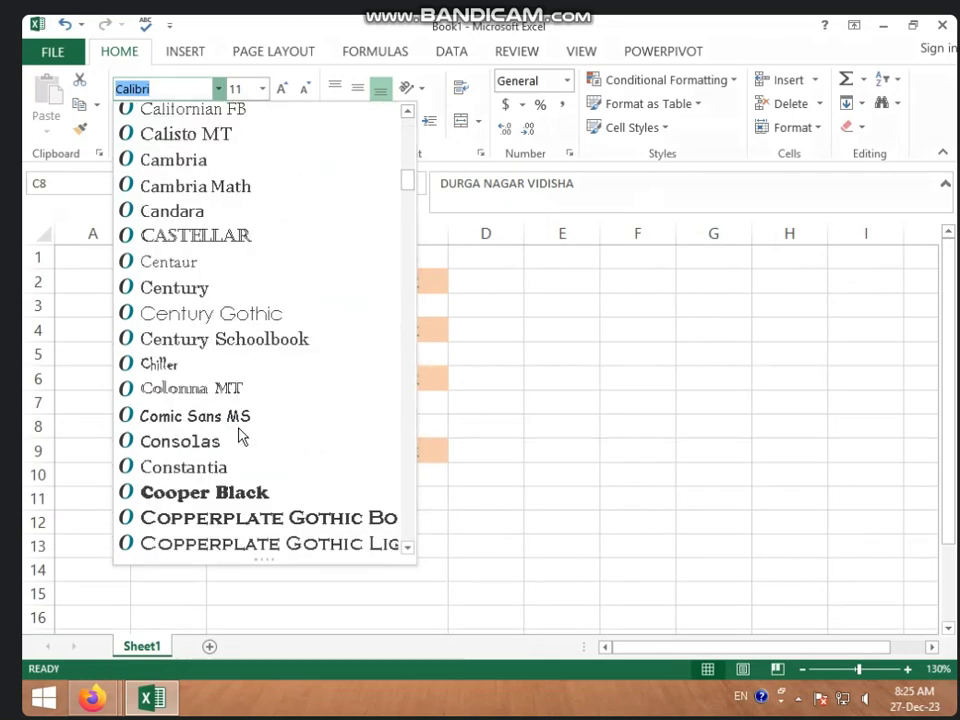
scroll(240, 435, "down", 5)
scroll(240, 435, "down", 5)
scroll(240, 435, "down", 5)
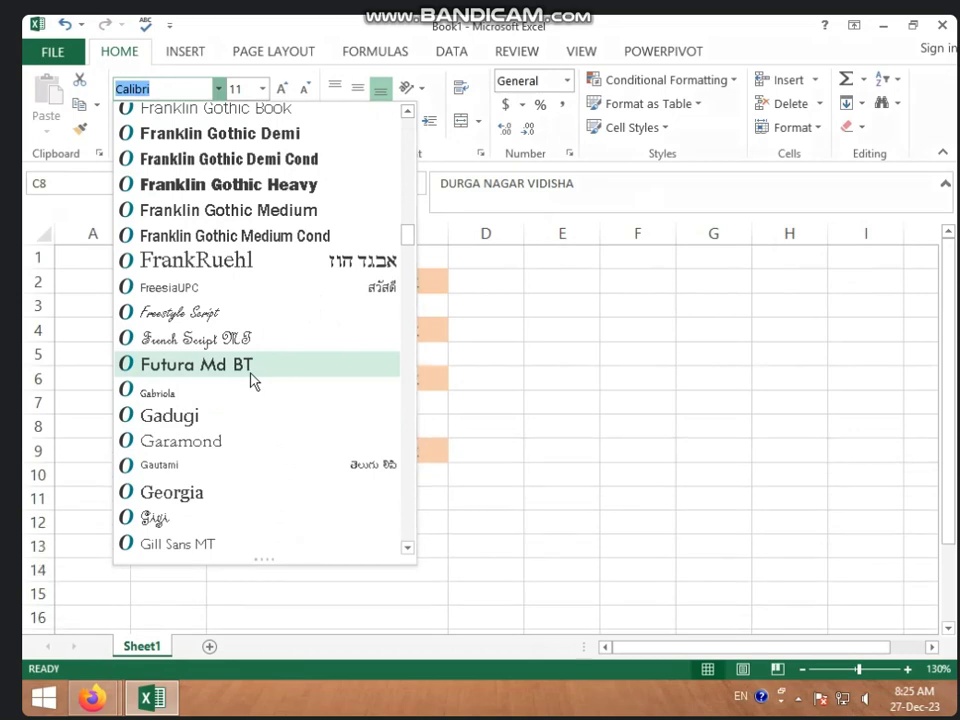
scroll(252, 380, "up", 1)
scroll(252, 380, "up", 2)
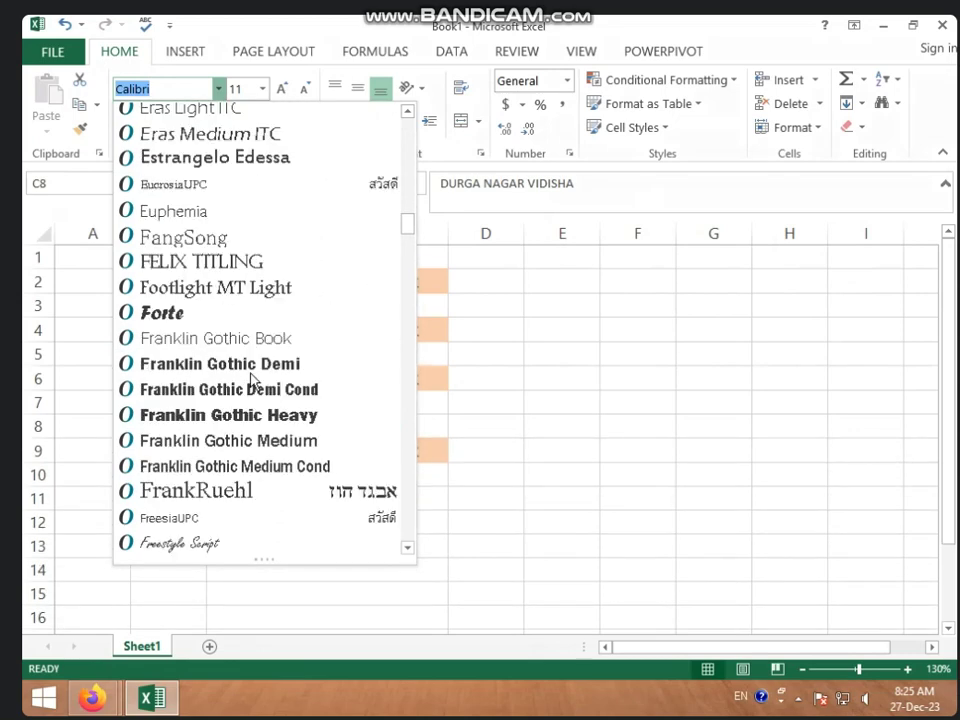
scroll(252, 380, "up", 5)
scroll(252, 380, "up", 3)
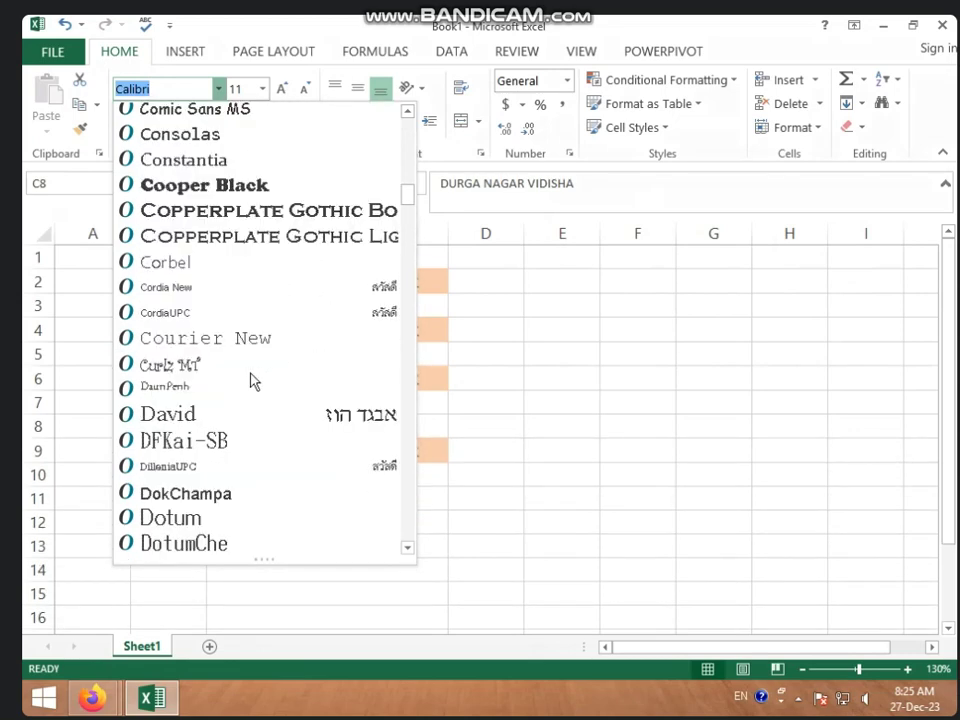
scroll(252, 380, "up", 3)
scroll(252, 380, "up", 2)
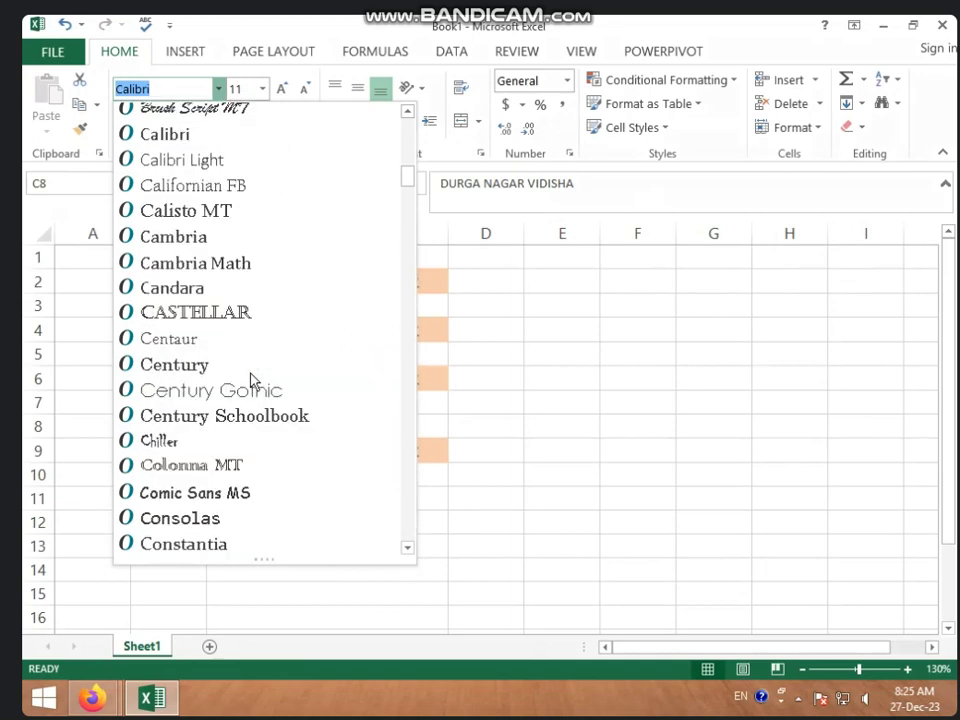
scroll(250, 386, "up", 2)
scroll(246, 392, "up", 4)
scroll(245, 393, "up", 1)
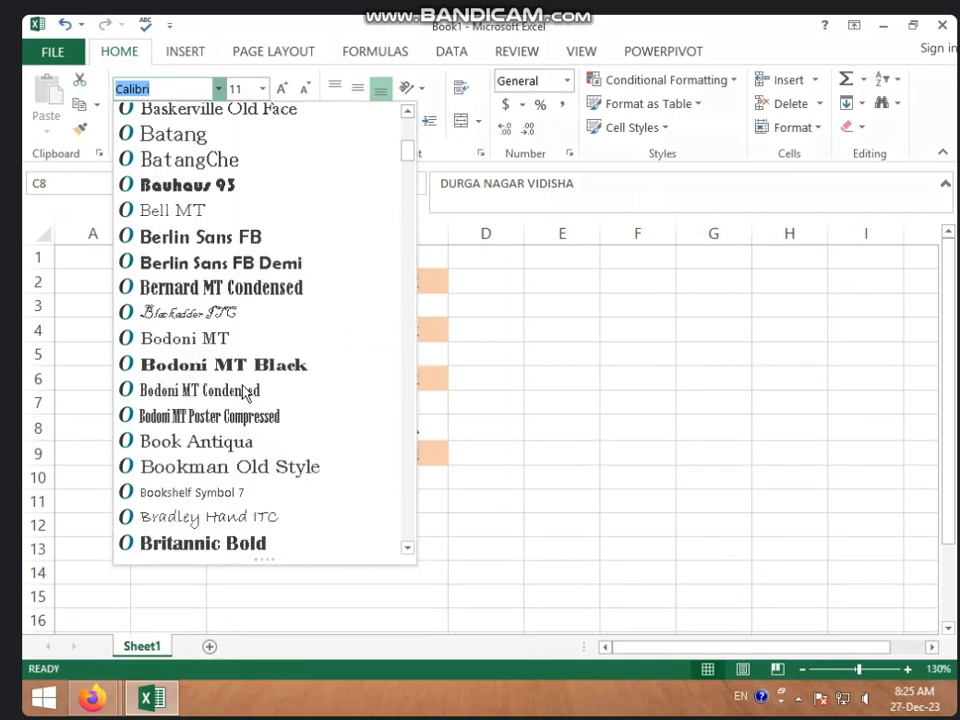
left_click(205, 211)
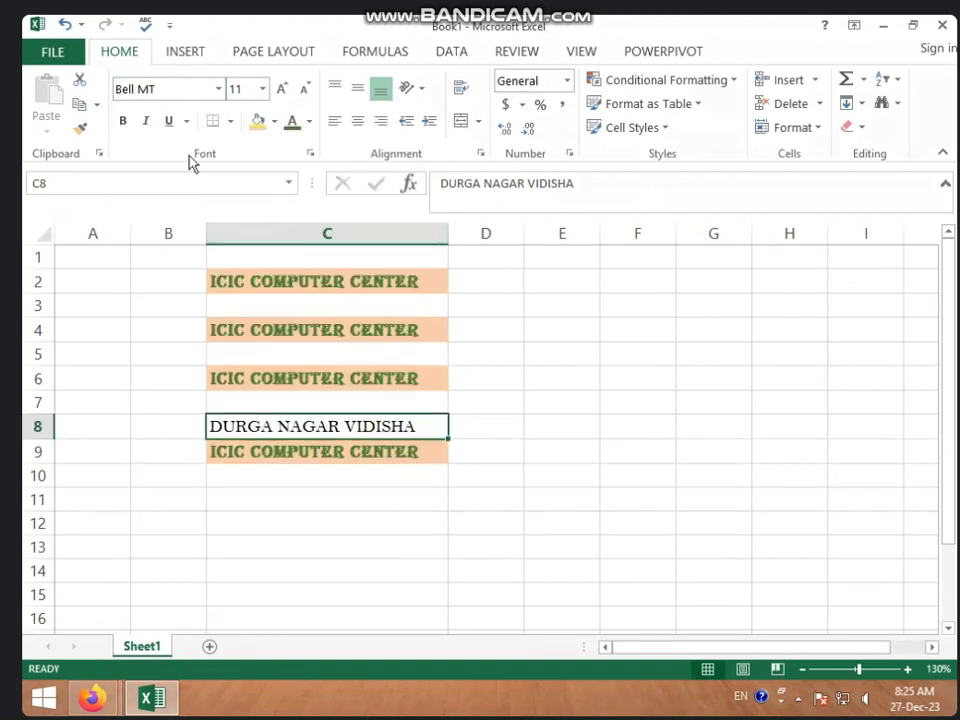
Try an 80-point font size on the C8 address text, then reselect C8.
left_click(264, 90)
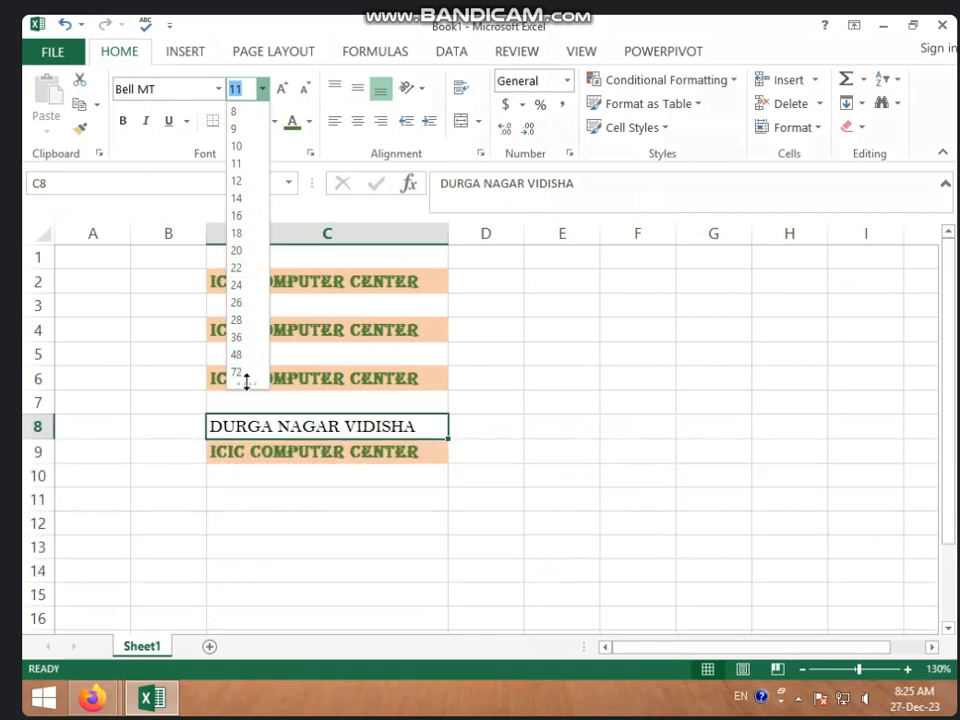
mouse_move(246, 381)
left_mouse_down()
mouse_move(246, 403)
mouse_move(248, 377)
mouse_move(249, 395)
left_mouse_up()
type("80")
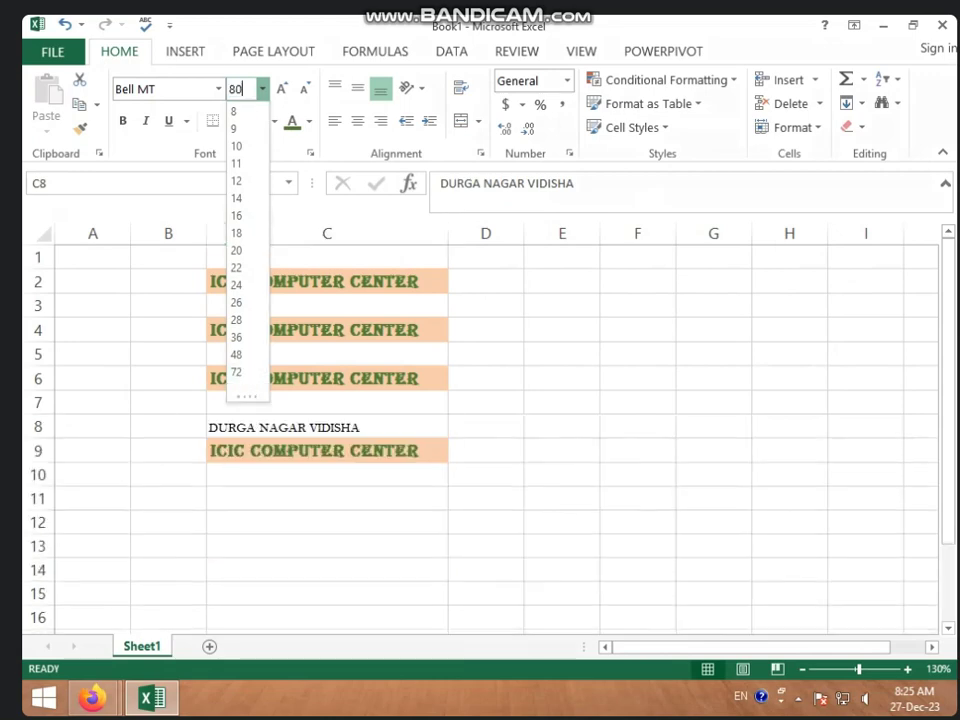
key("Return")
left_click(493, 380)
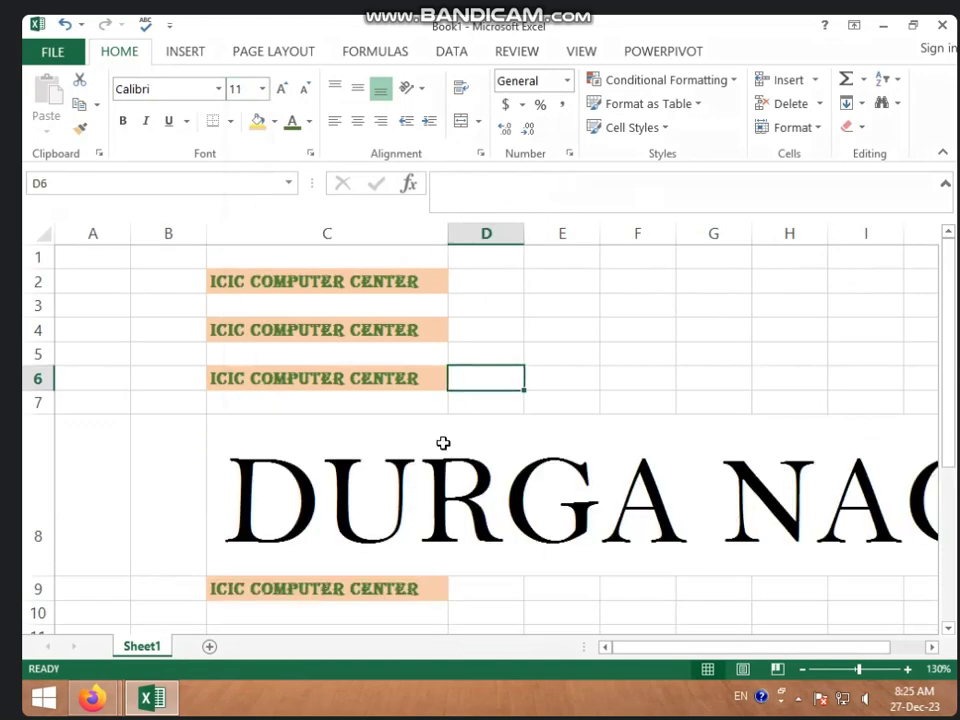
left_click(291, 516)
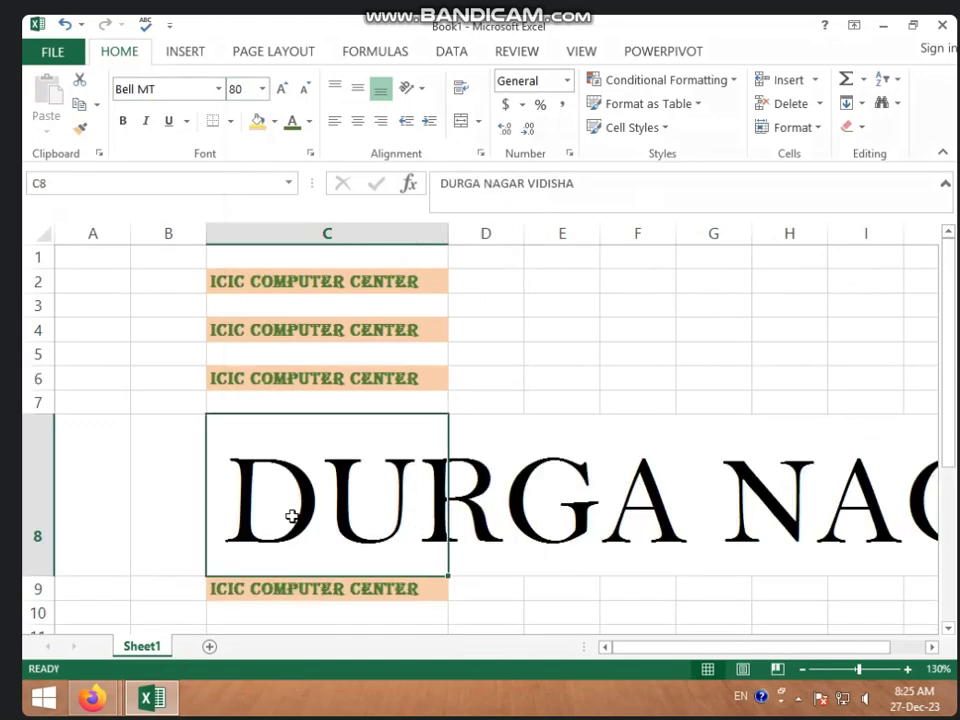
Step the C8 text through sizes 12 to 20 and settle on size 16.
left_click(263, 89)
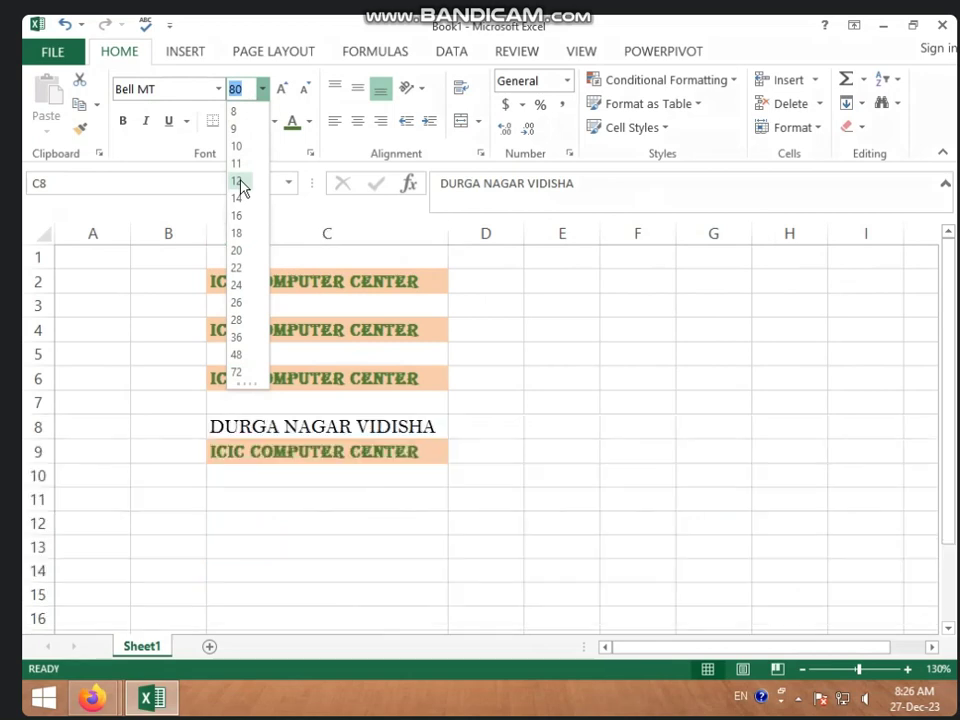
left_click(239, 182)
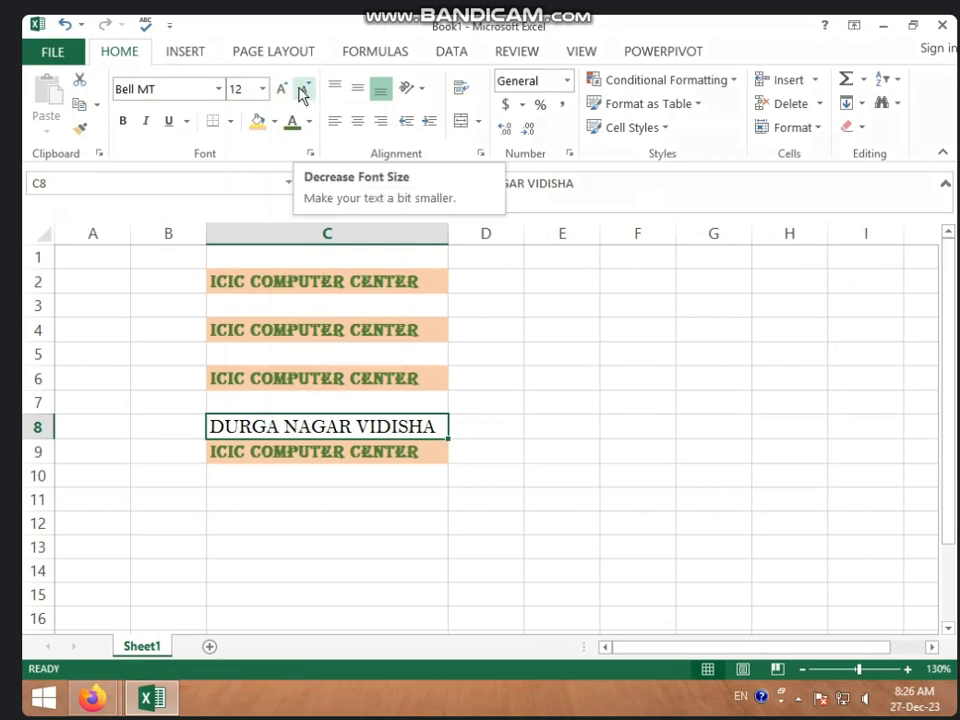
left_click(281, 90)
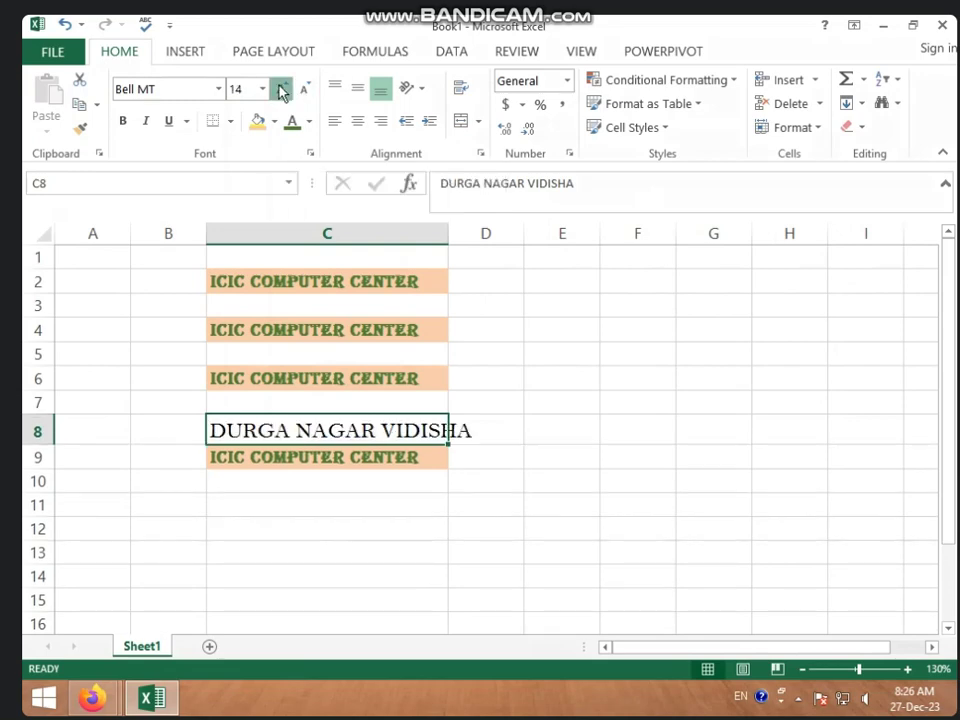
left_click(281, 90)
left_click(281, 90)
left_click(281, 90)
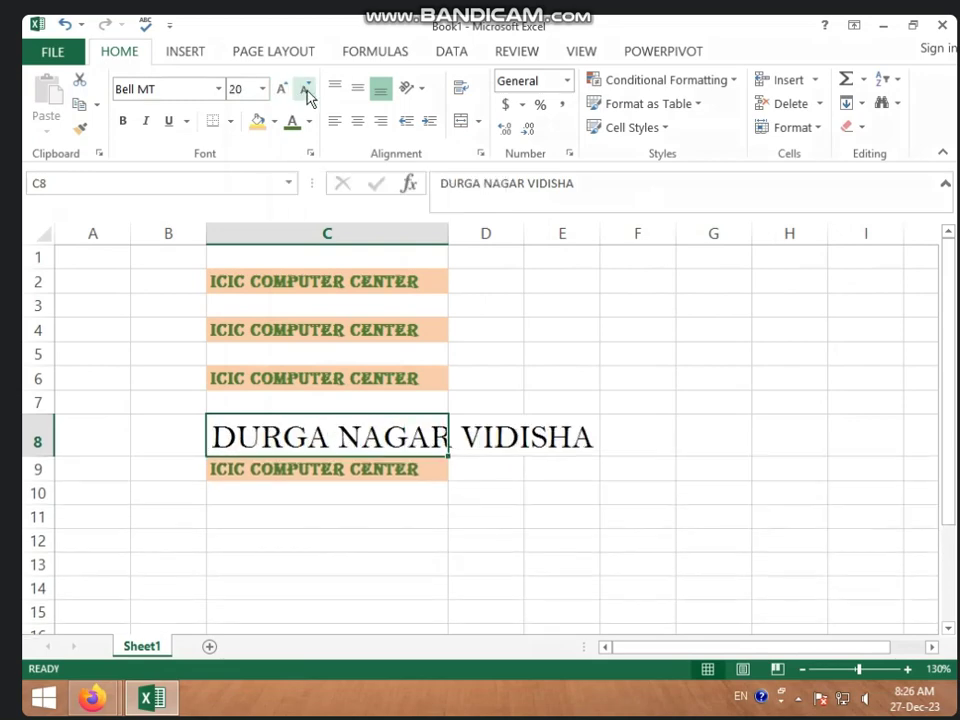
left_click(307, 90)
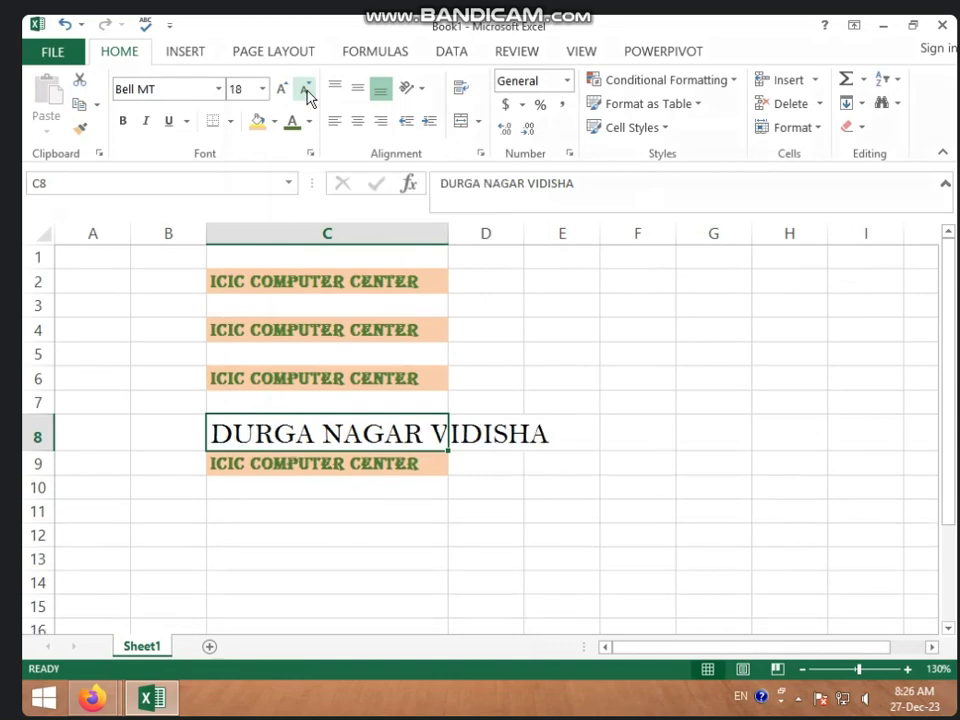
left_click(307, 90)
left_click(307, 90)
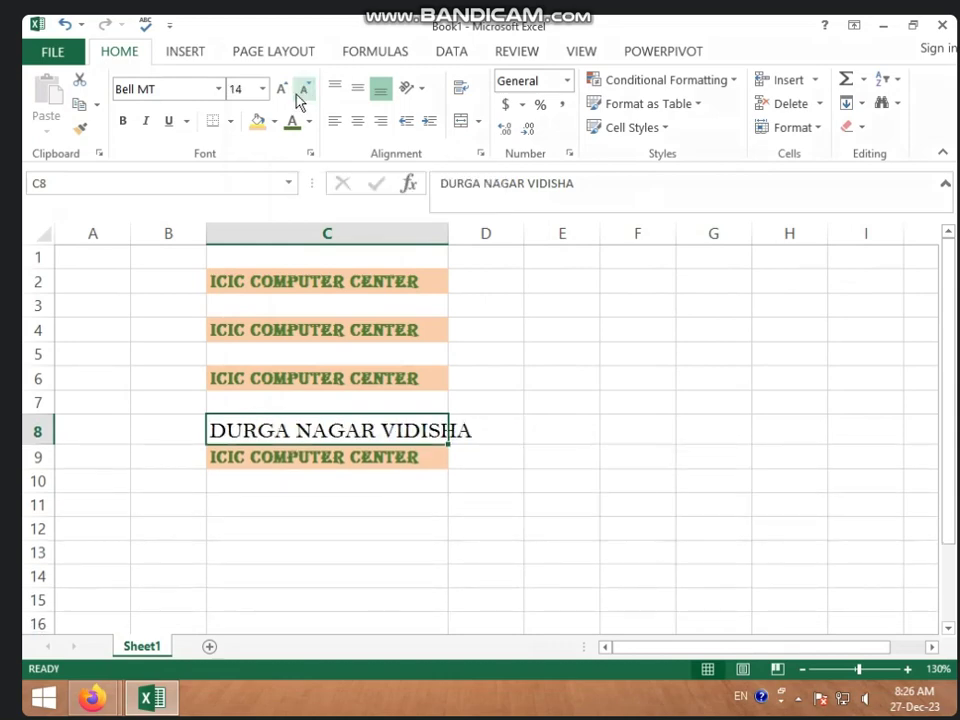
left_click(282, 90)
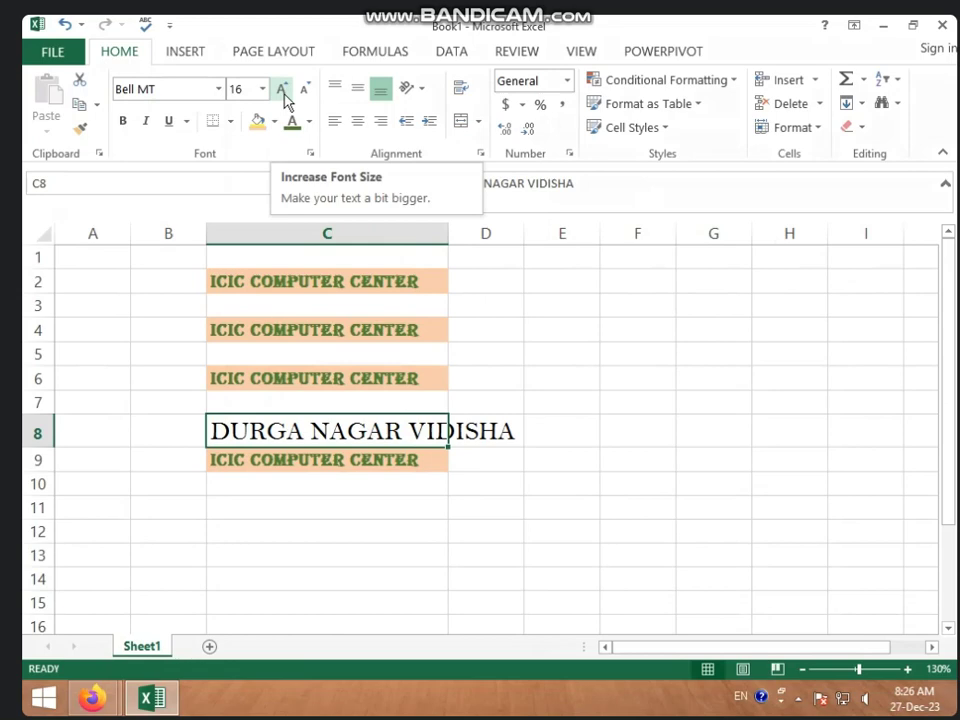
left_click(124, 122)
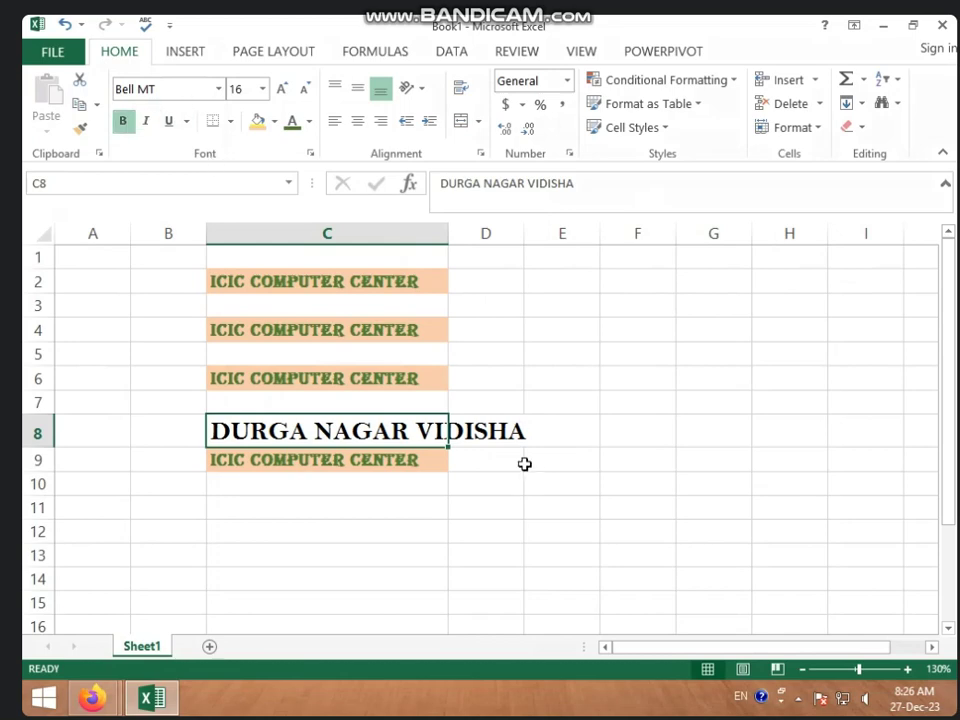
left_click(124, 121)
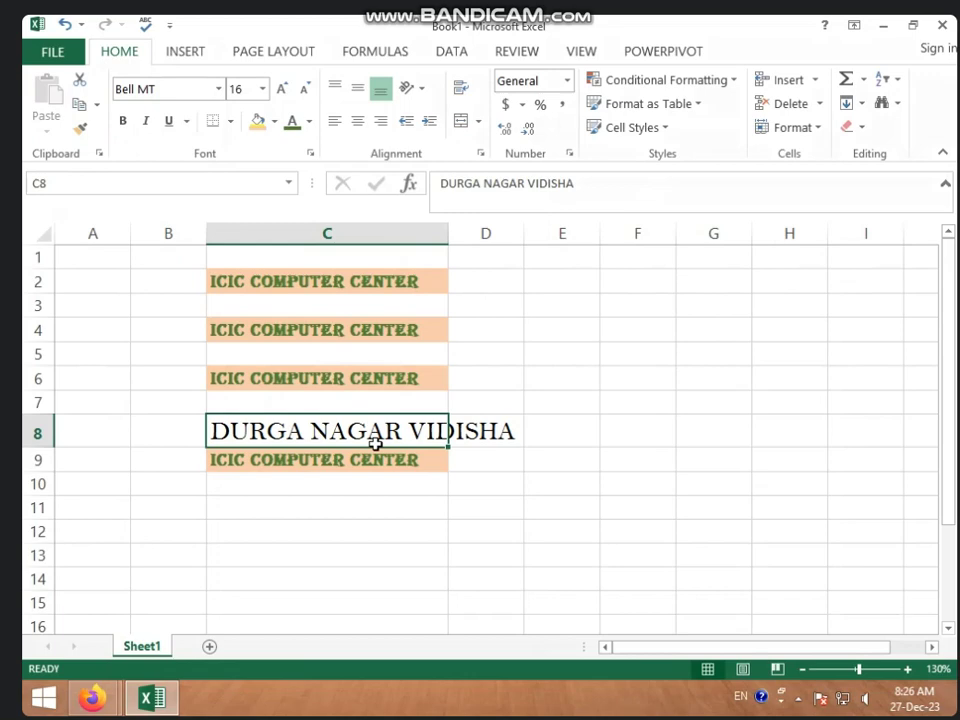
left_click(147, 121)
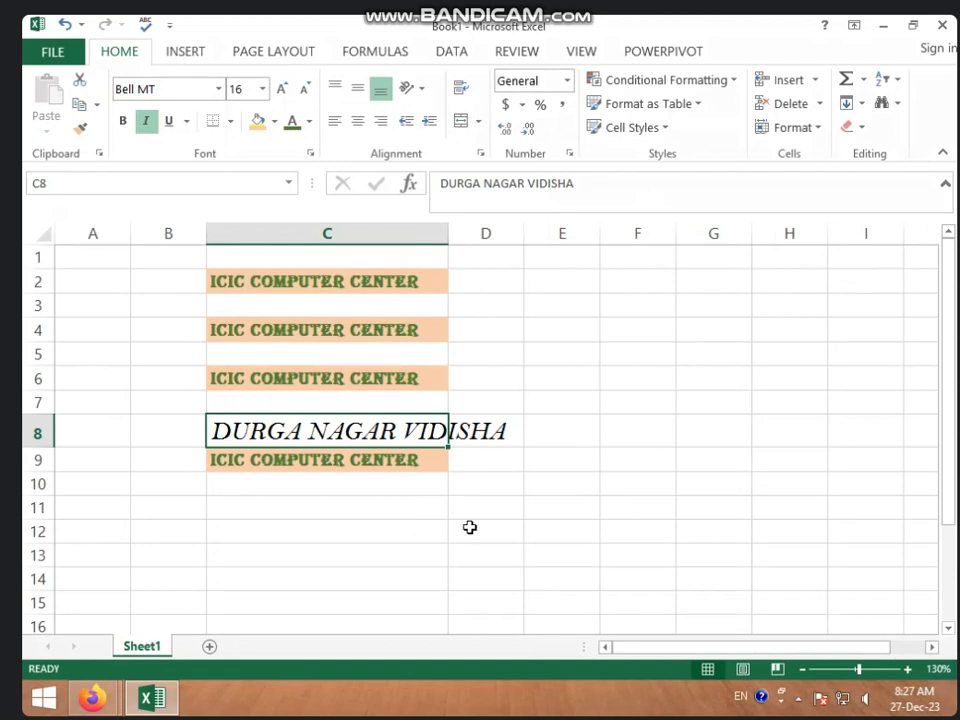
left_click(145, 127)
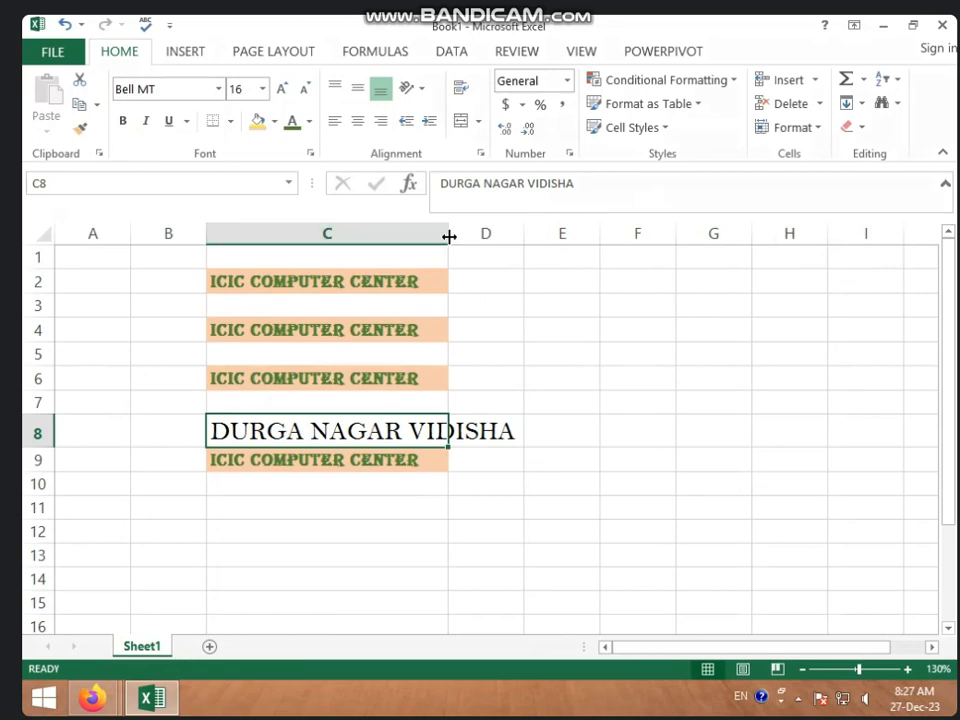
Widen column C to fit DURGA NAGAR VIDISHA, and make that text bold italic.
left_click_drag(448, 233, 544, 240)
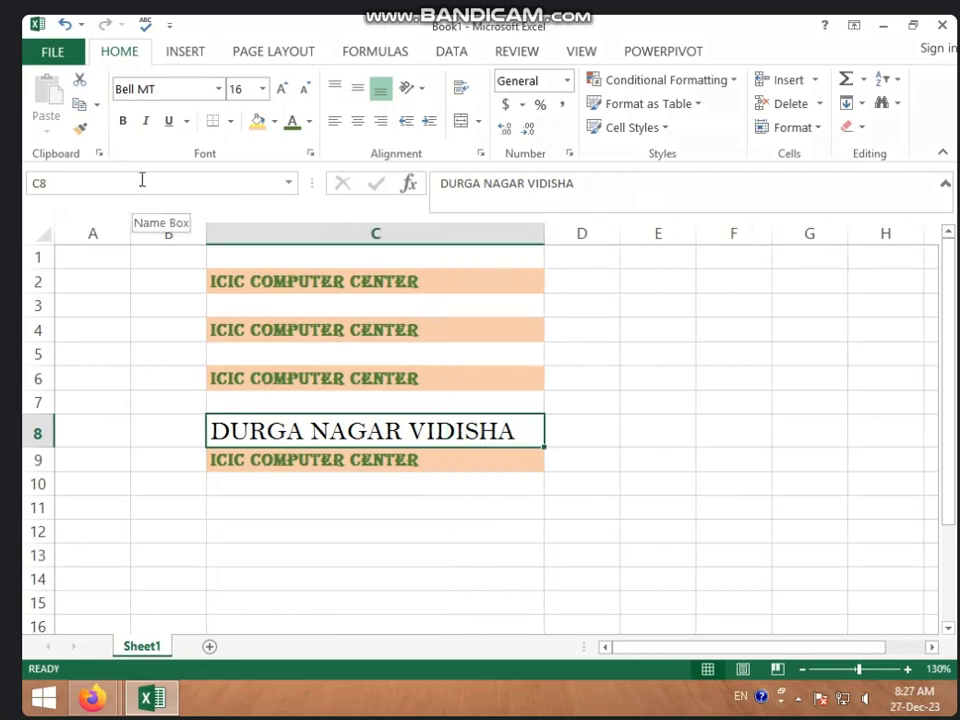
key("ctrl+b")
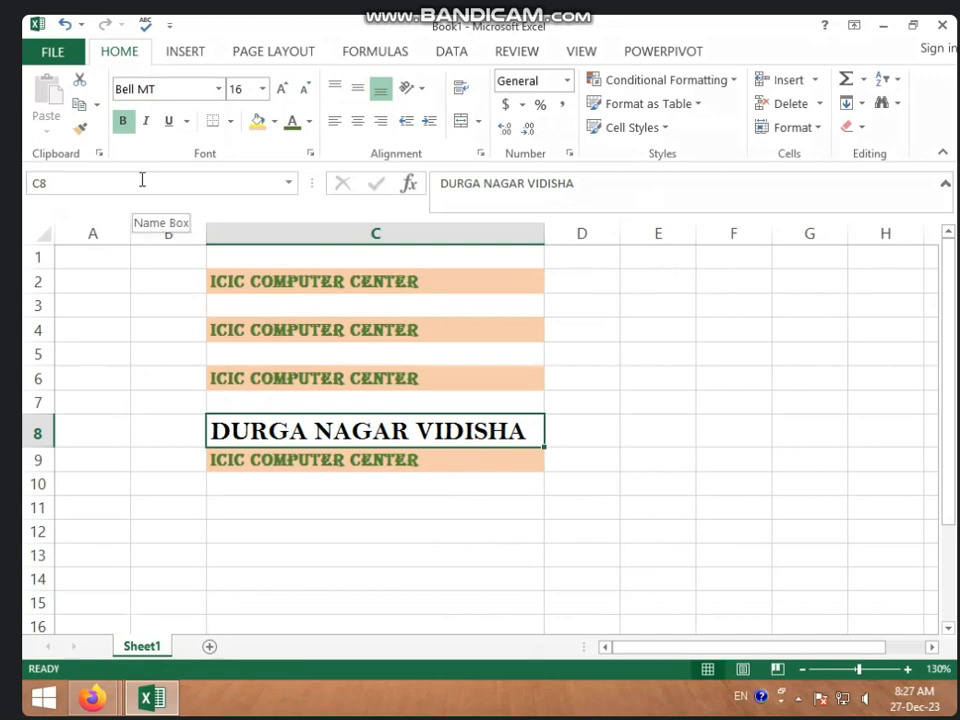
key("ctrl+i")
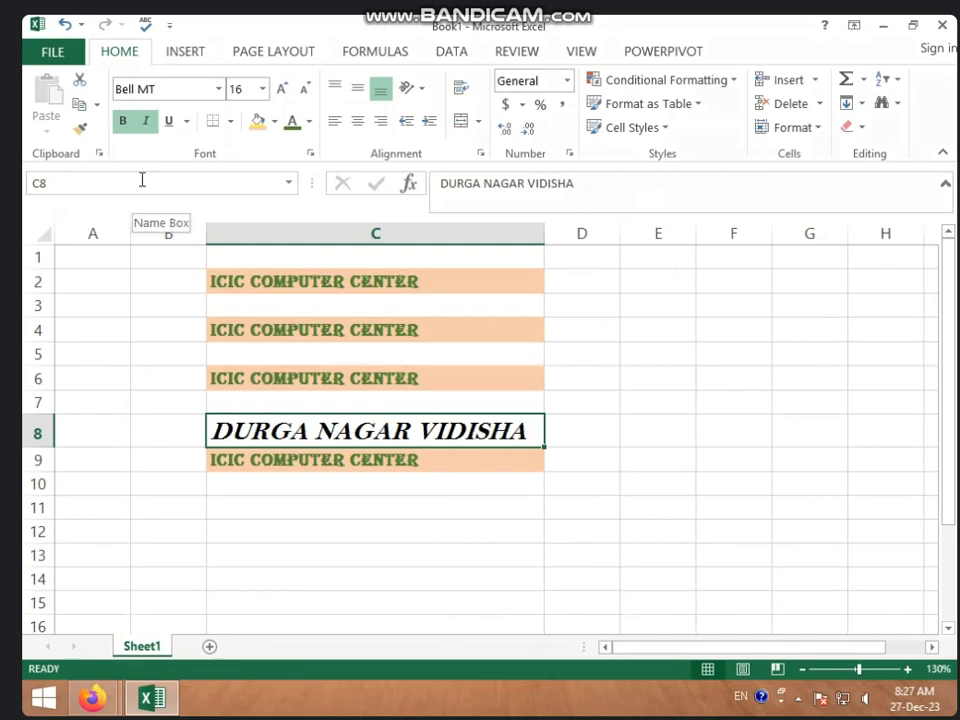
Underline DURGA NAGAR VIDISHA, then remove its bold, italic and underline.
key("ctrl+u")
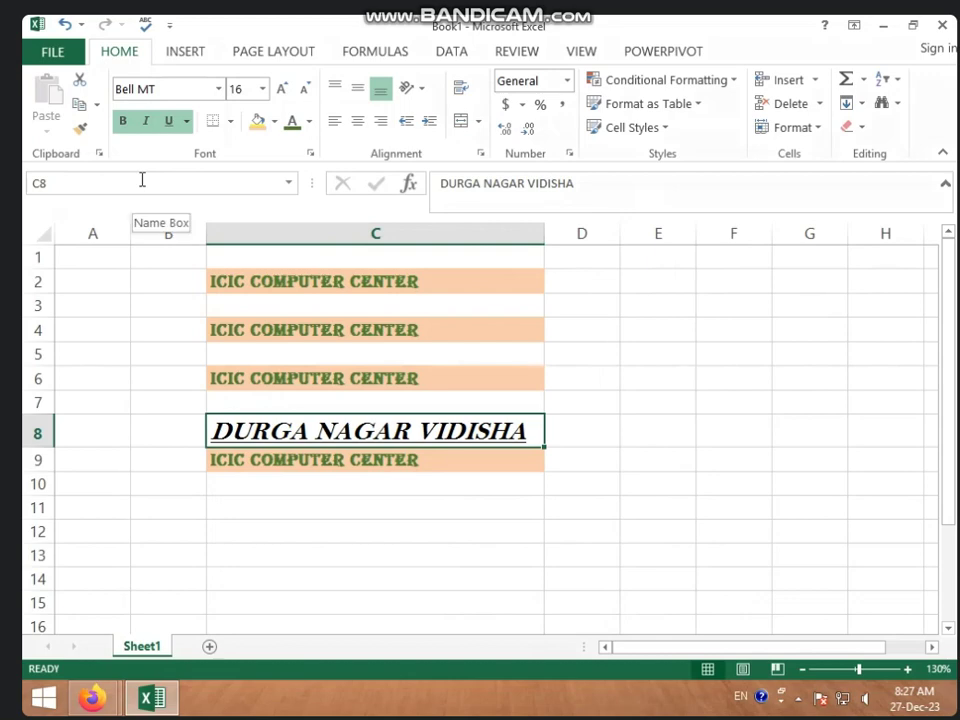
key("ctrl+b")
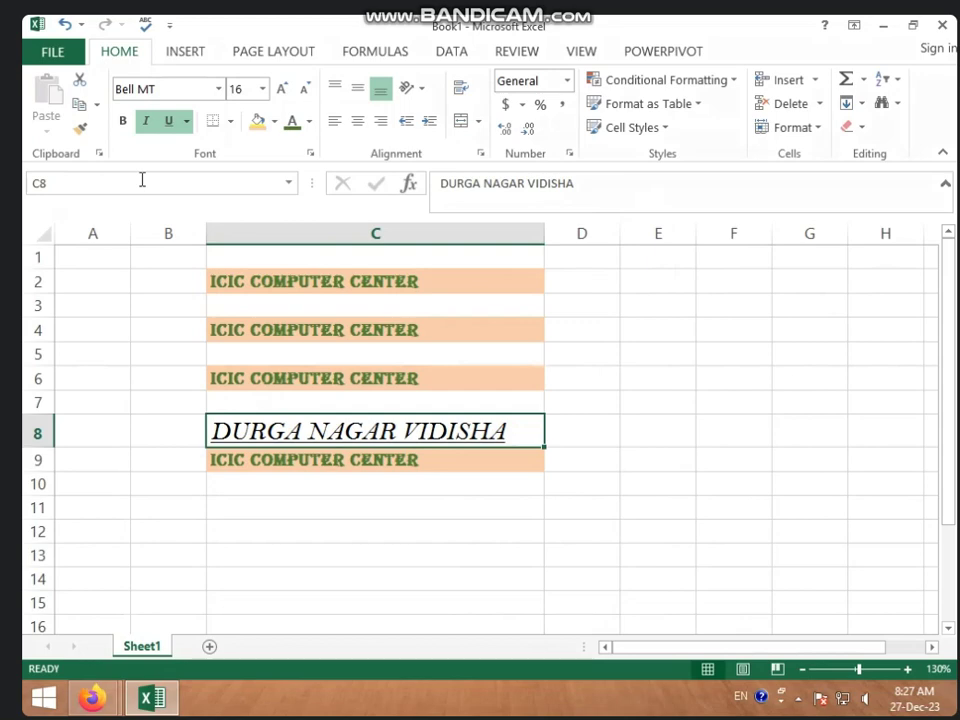
key("ctrl+i")
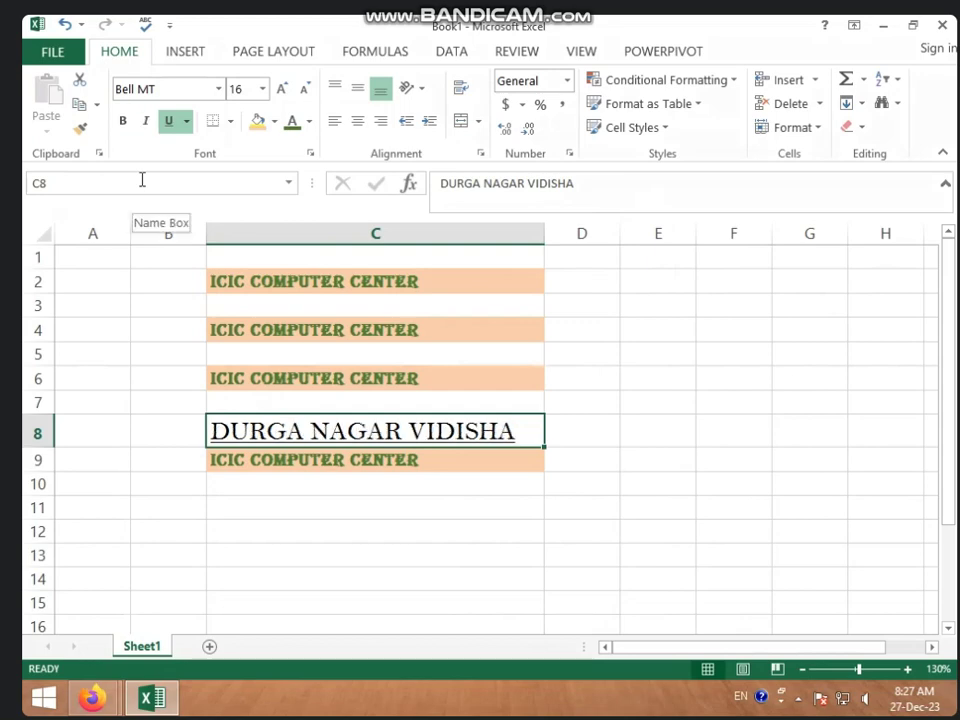
key("ctrl+u")
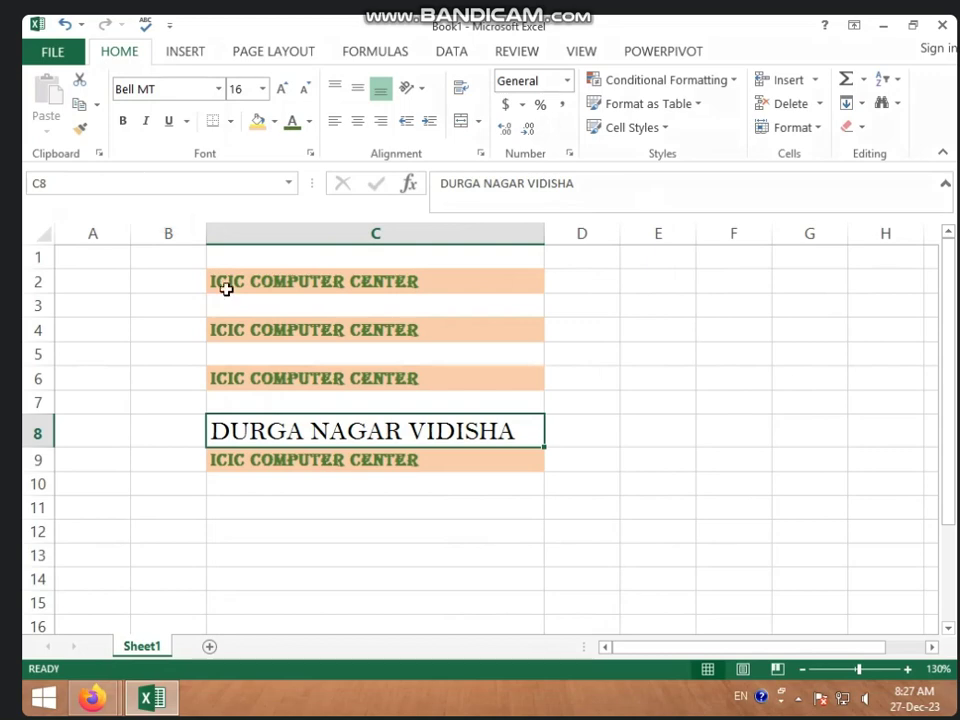
Try double, then single underline on C8, then turn underline off.
left_click(188, 122)
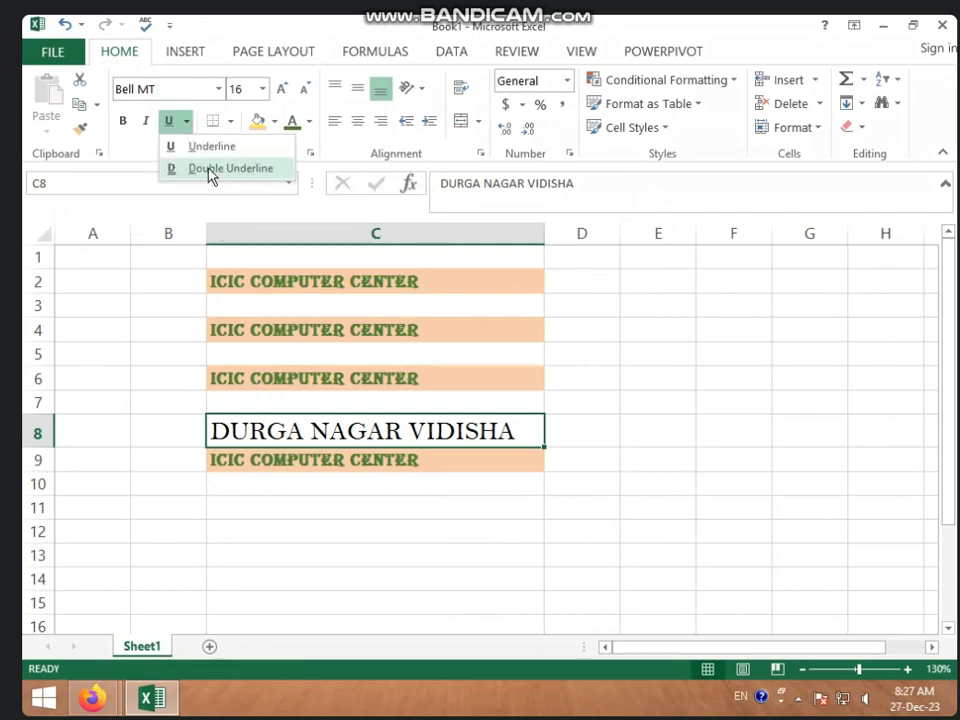
left_click(214, 171)
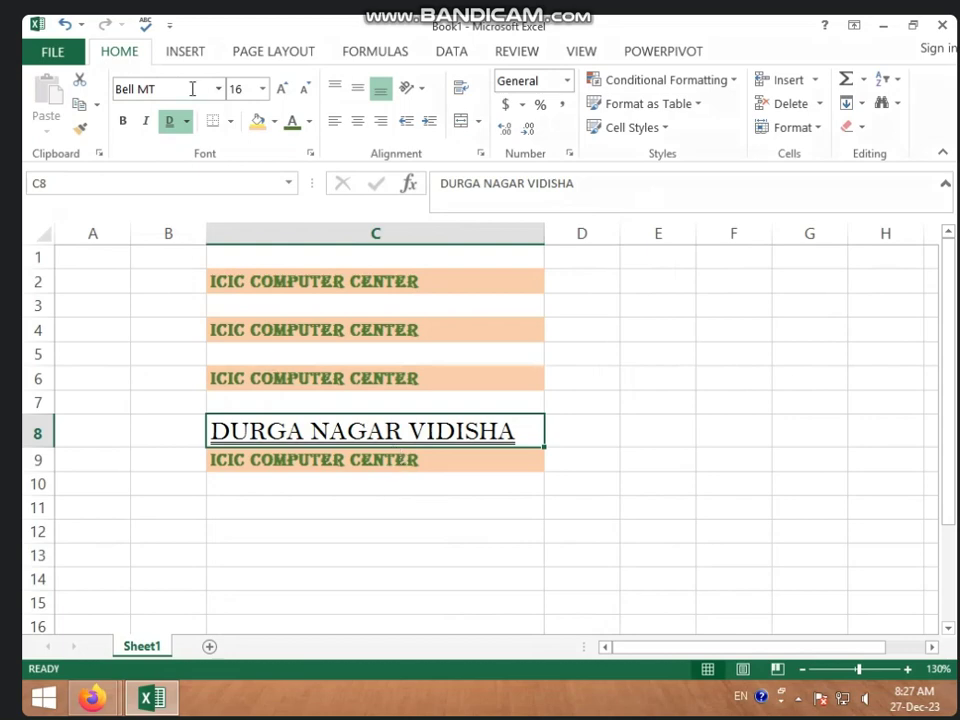
left_click(187, 121)
left_click(210, 147)
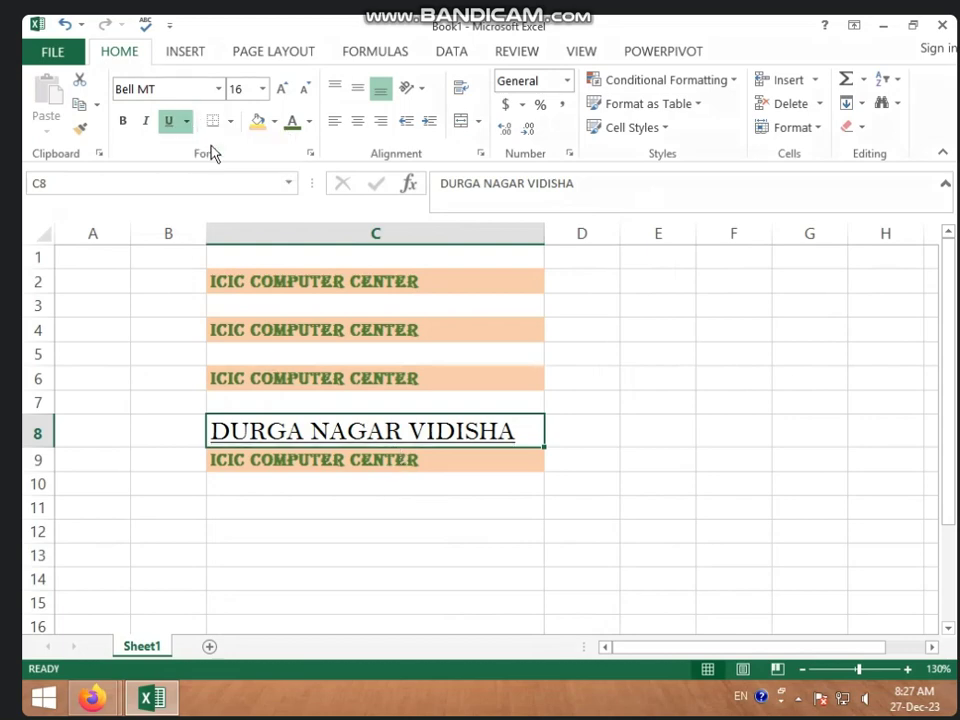
left_click(168, 122)
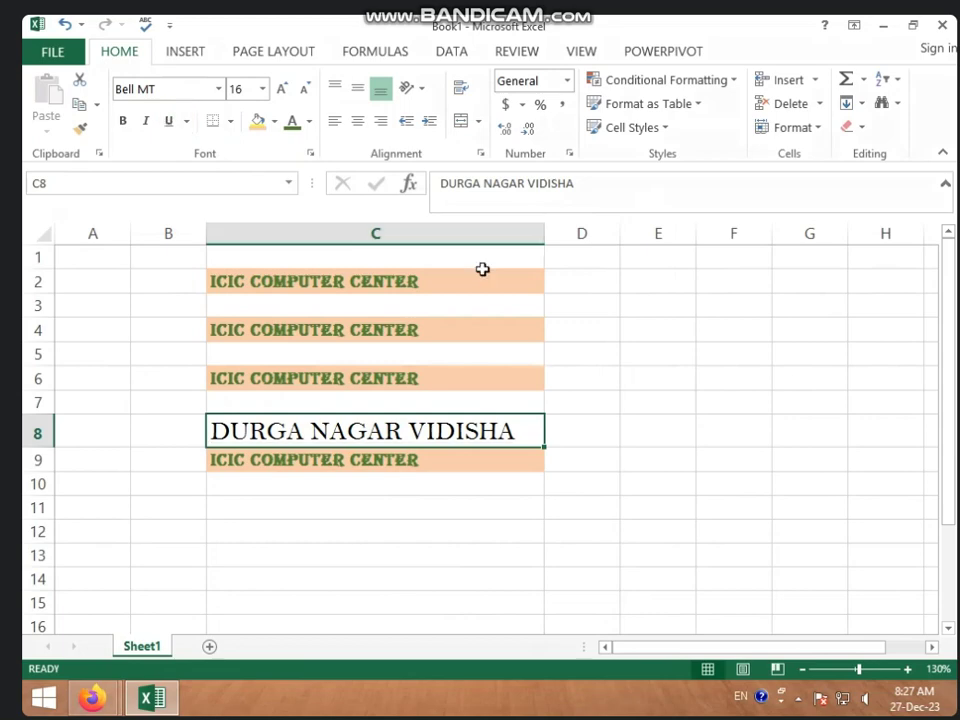
Apply a border to cell C8 and fill it with light blue.
left_click(231, 122)
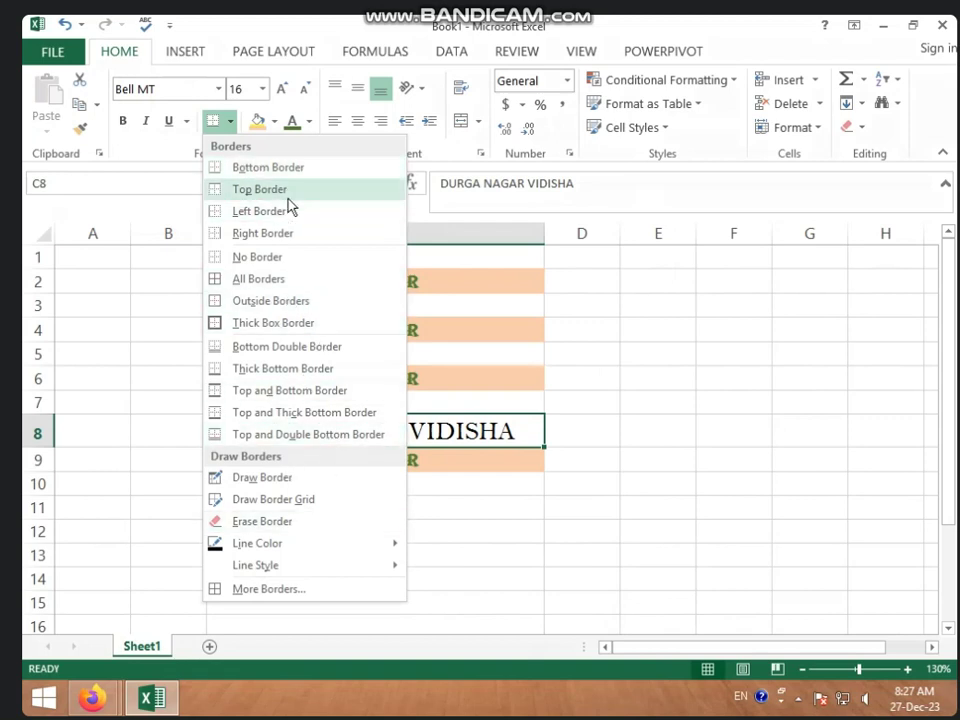
left_click(392, 304)
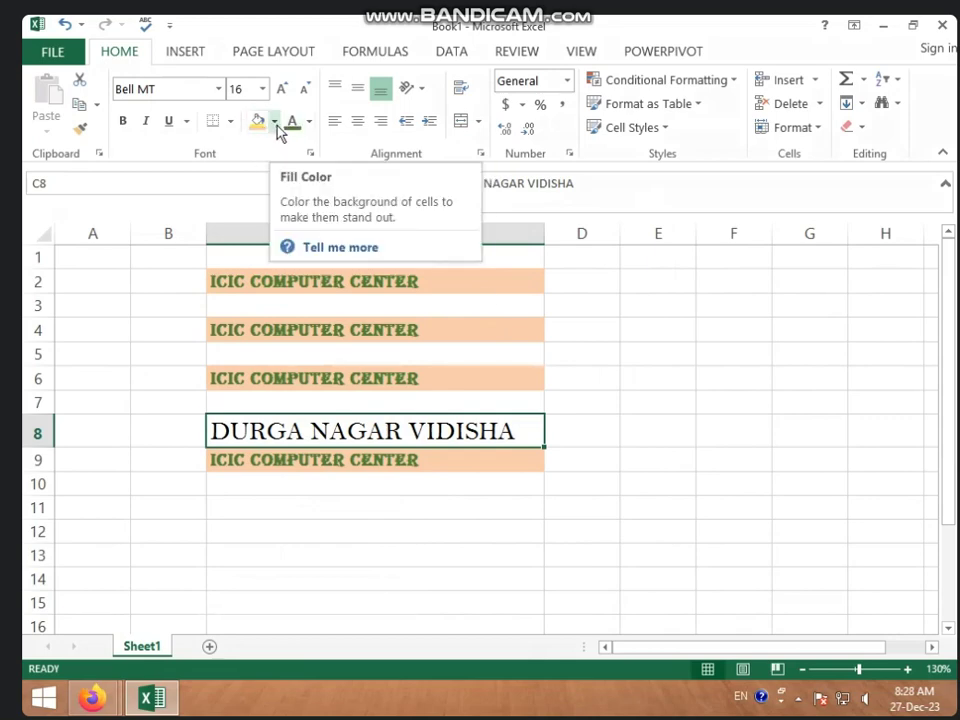
left_click(275, 122)
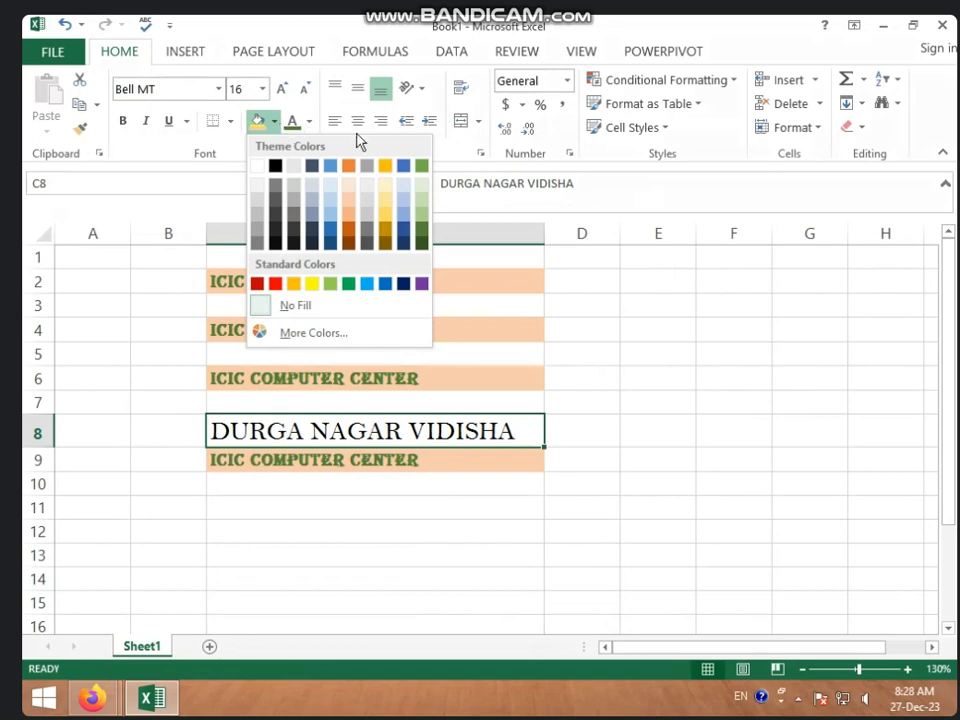
left_click(331, 221)
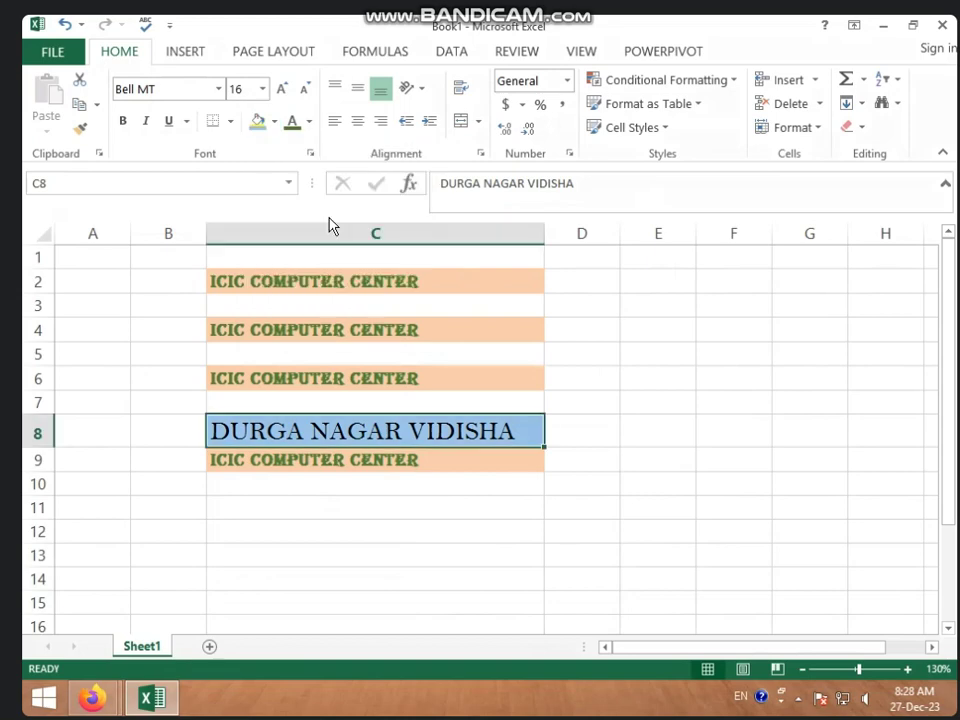
left_click(276, 123)
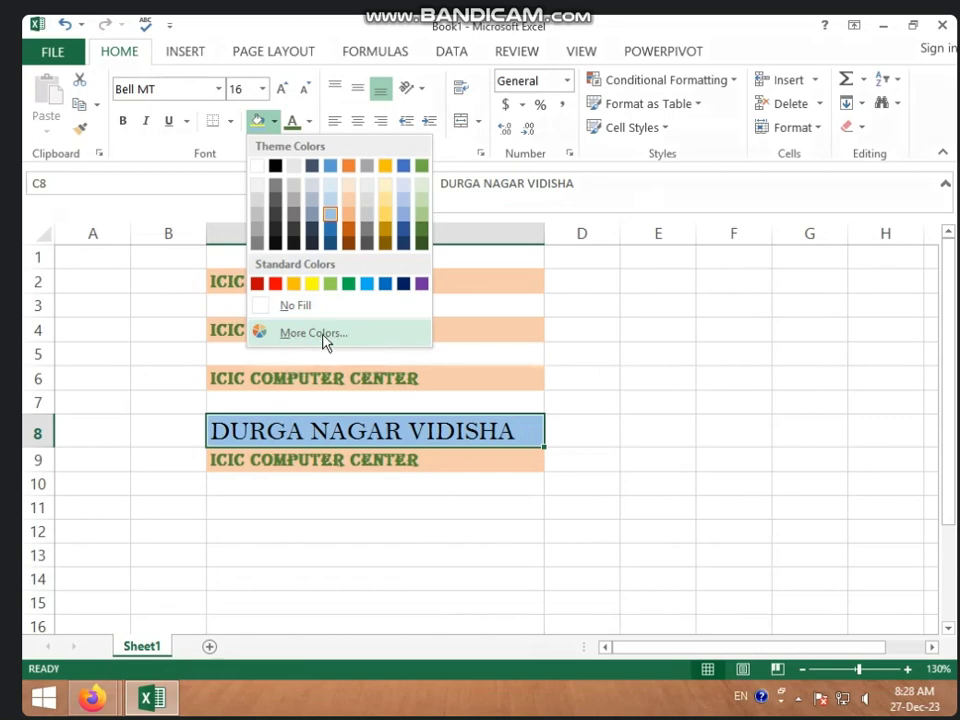
Set C8's fill to a custom blue, RGB 111-111-219, through More Colors.
left_click(325, 336)
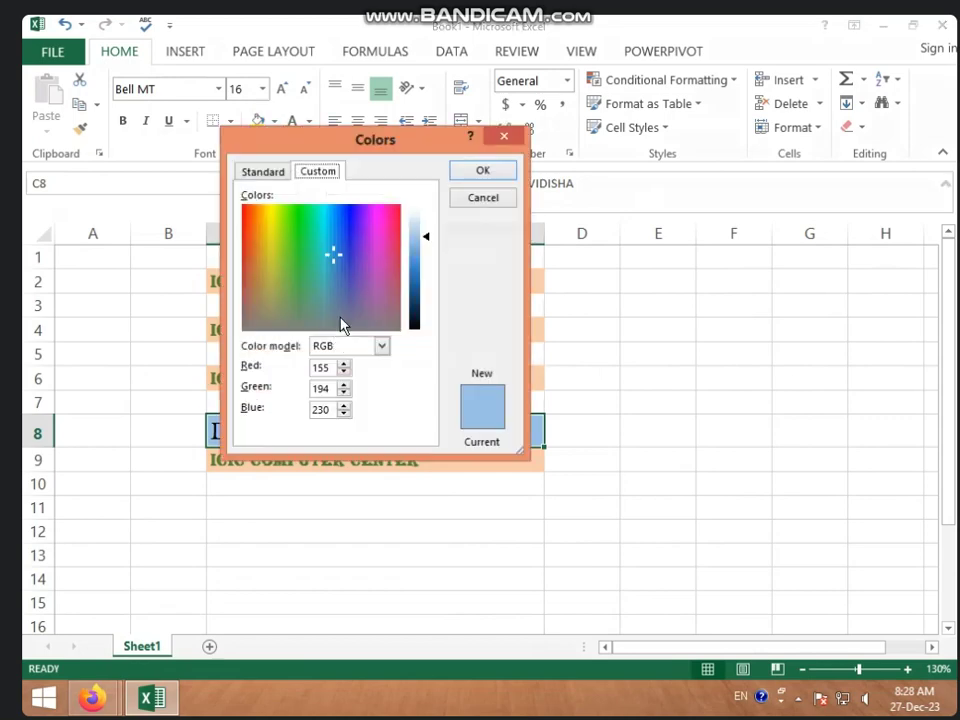
left_click(268, 172)
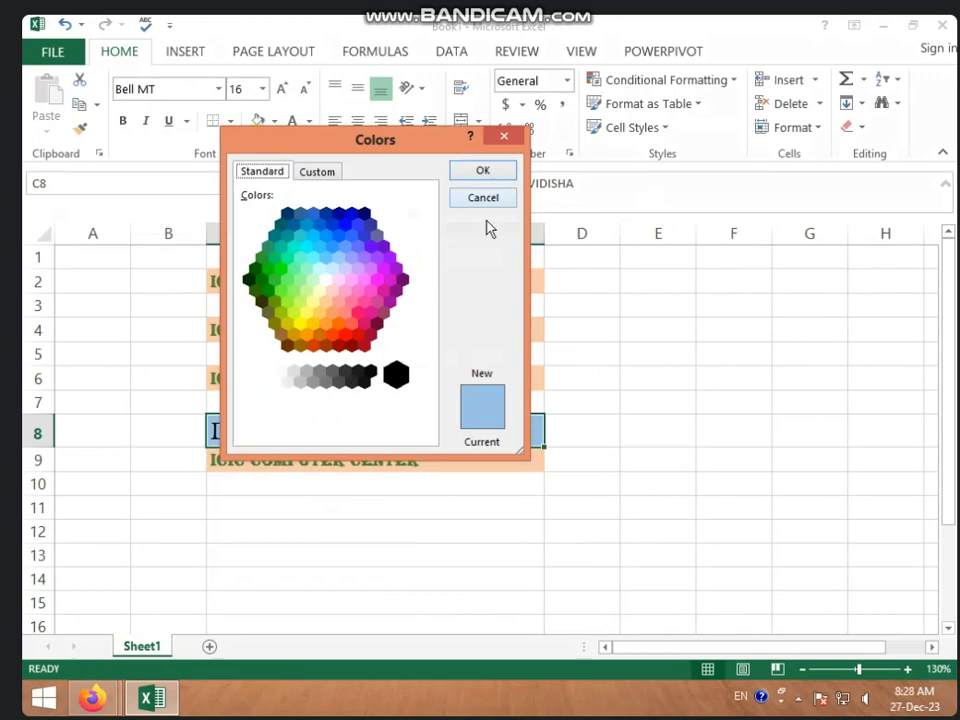
left_click(331, 178)
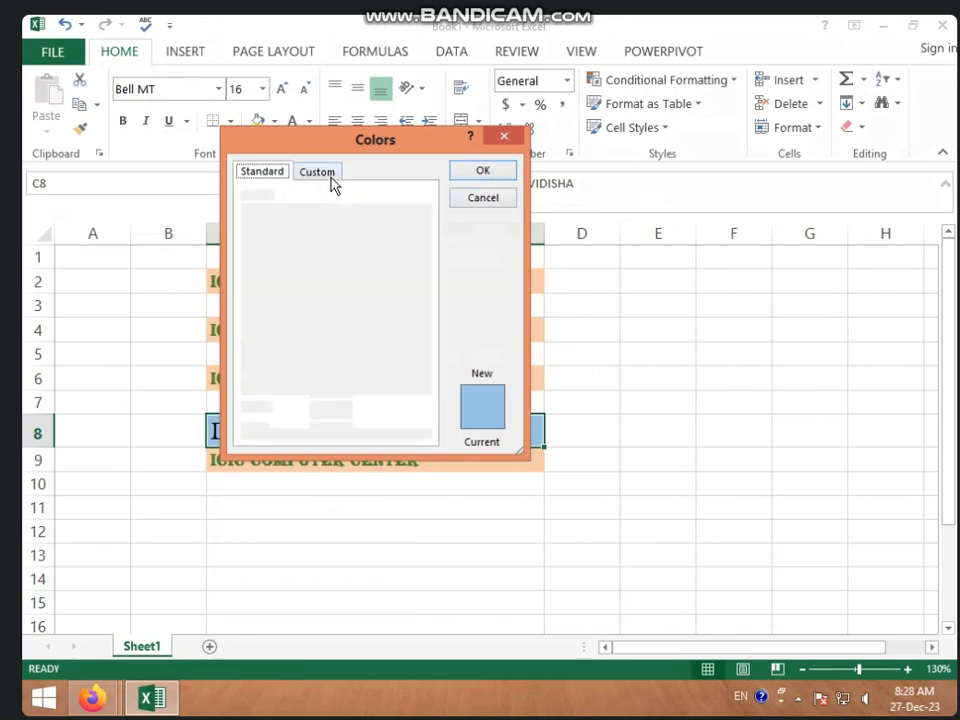
left_click(266, 174)
left_click(325, 258)
left_click(360, 246)
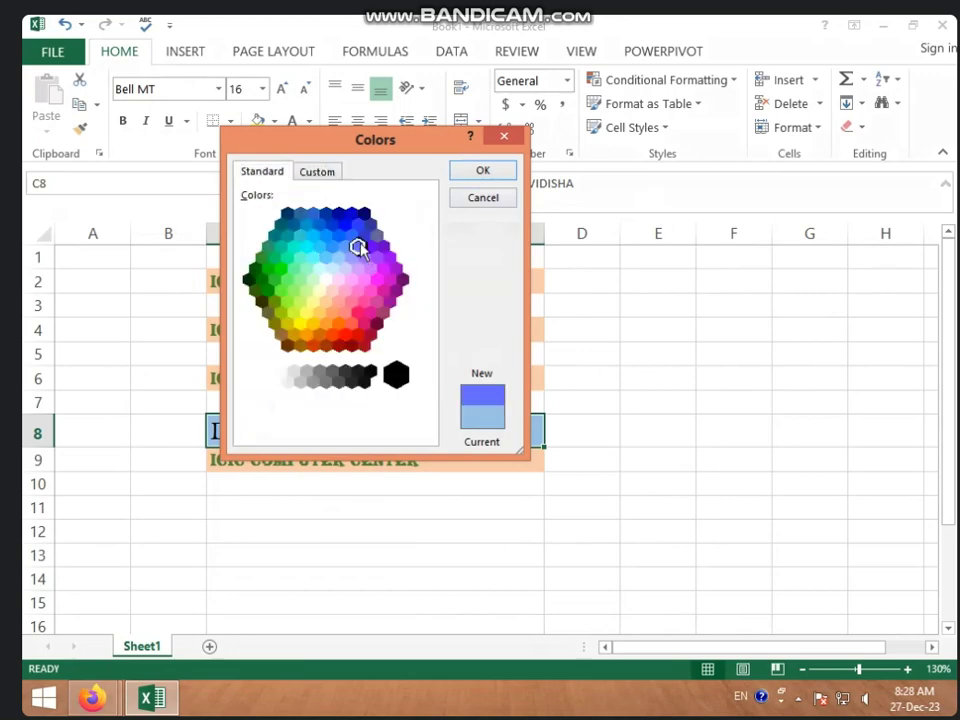
left_click(364, 236)
left_click(318, 173)
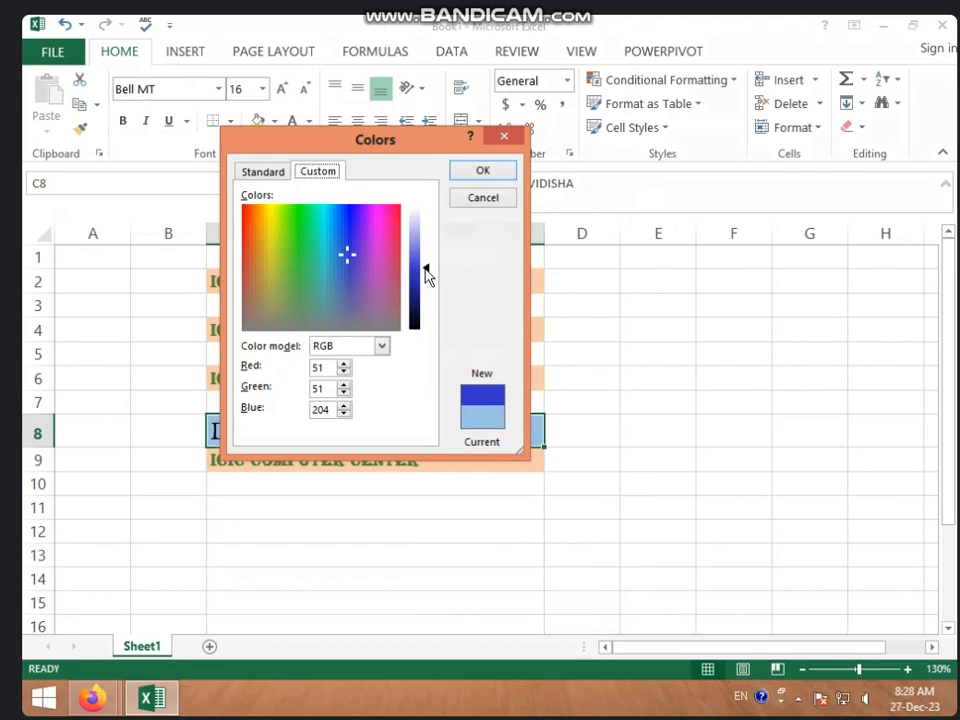
mouse_move(428, 276)
left_mouse_down()
mouse_move(425, 242)
mouse_move(431, 285)
mouse_move(427, 250)
left_mouse_up()
left_click(492, 172)
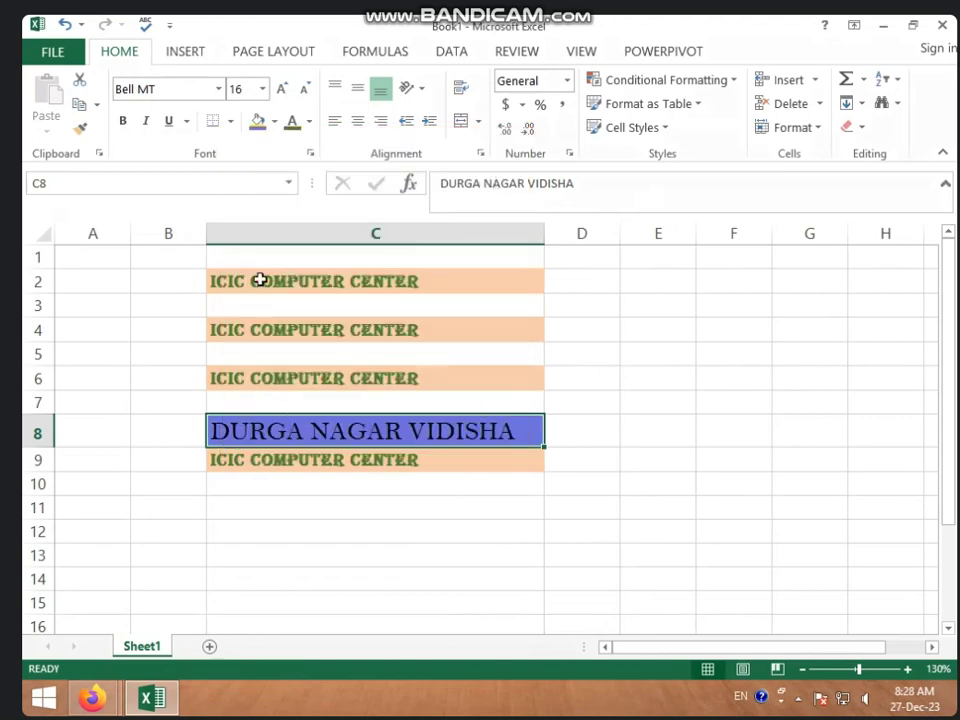
Make DURGA NAGAR VIDISHA red on a light gold cell fill.
left_click(310, 124)
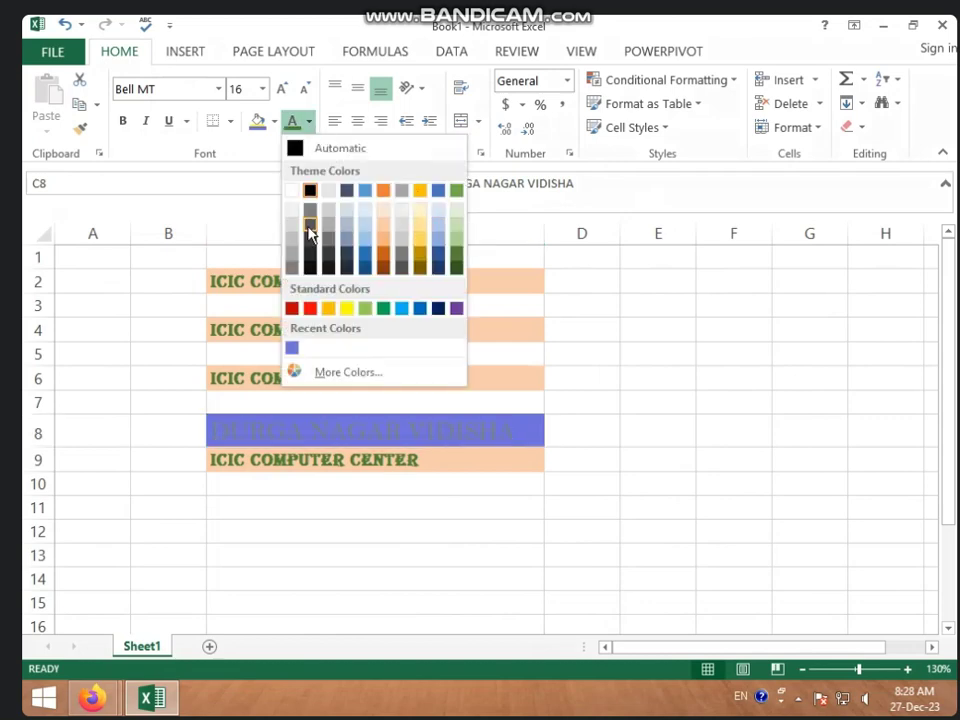
left_click(310, 308)
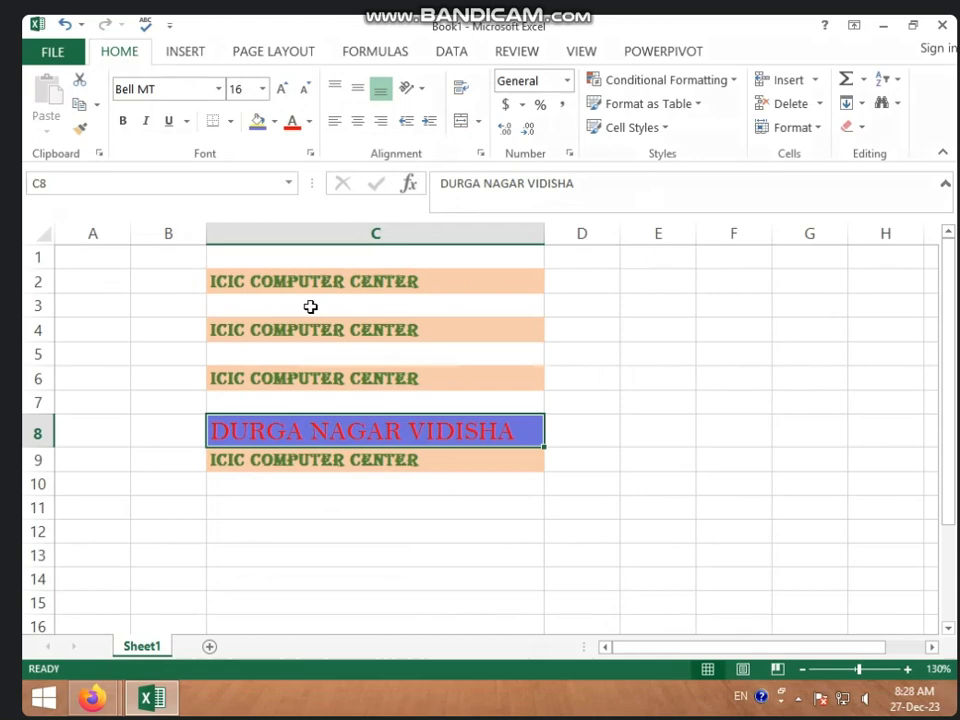
left_click(274, 121)
left_click(386, 212)
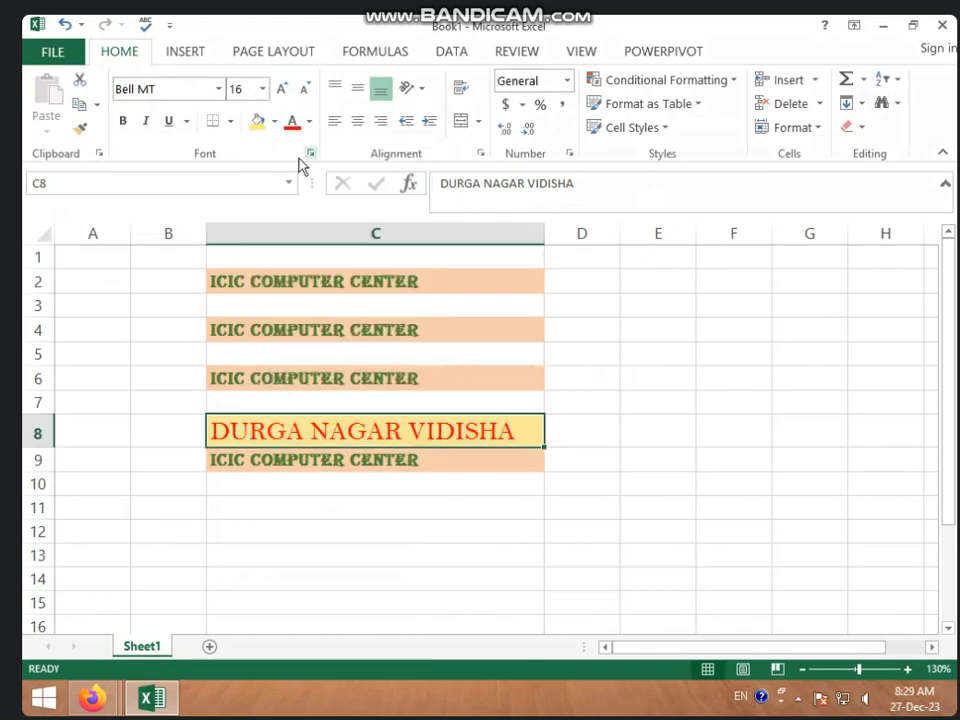
Browse the More Colors picker for the font colour and close it unchanged.
left_click(309, 121)
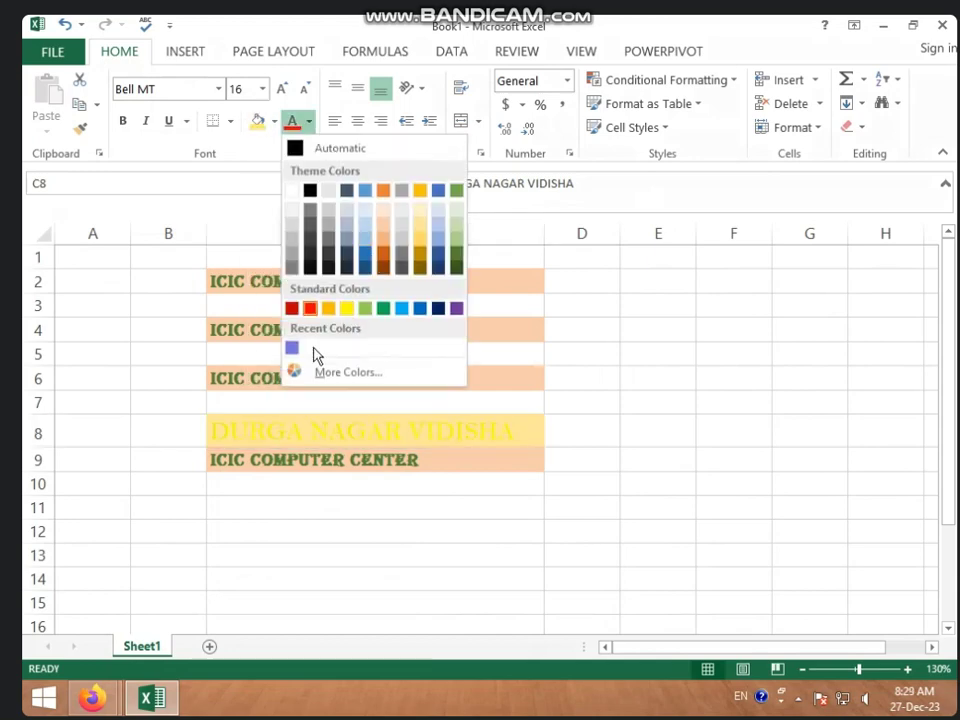
left_click(340, 374)
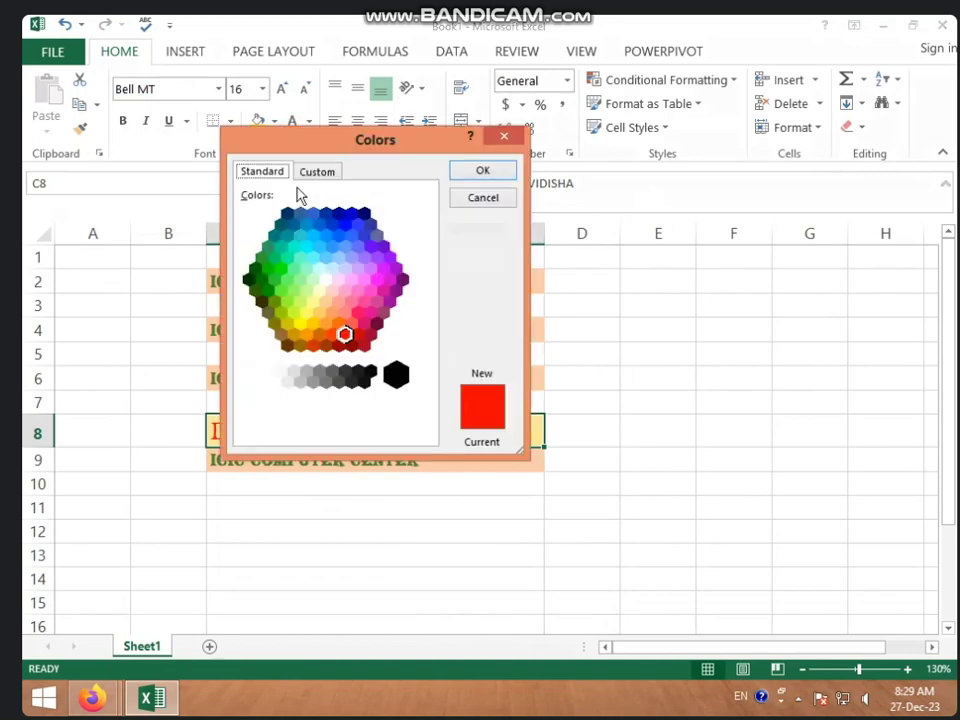
left_click(312, 175)
left_click(274, 176)
left_click(506, 138)
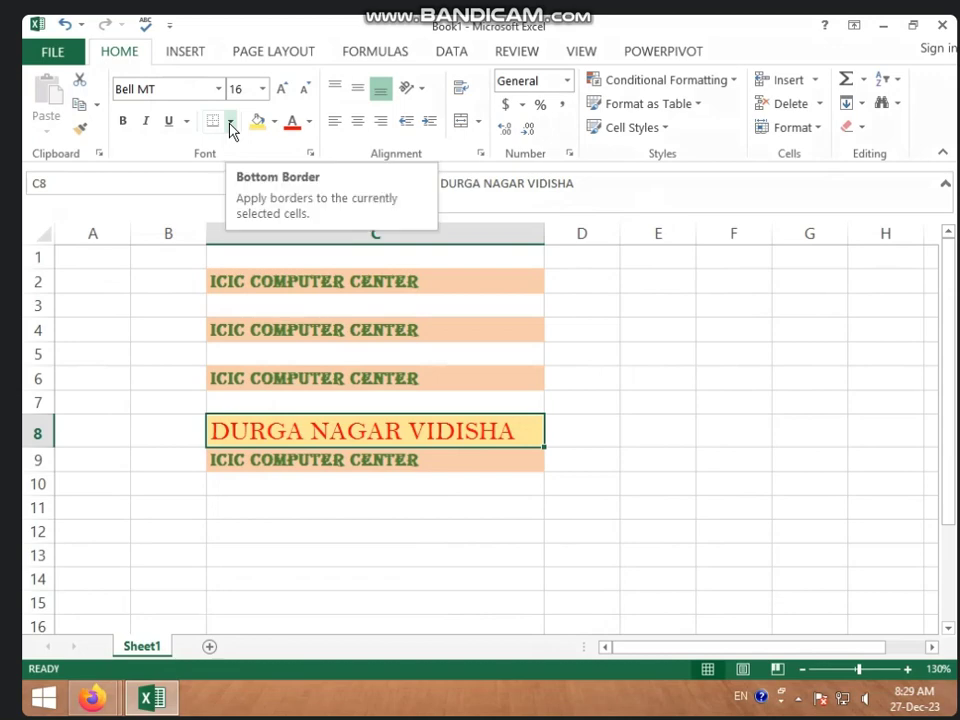
Select C1:C10 and add a bottom border.
left_click(240, 275)
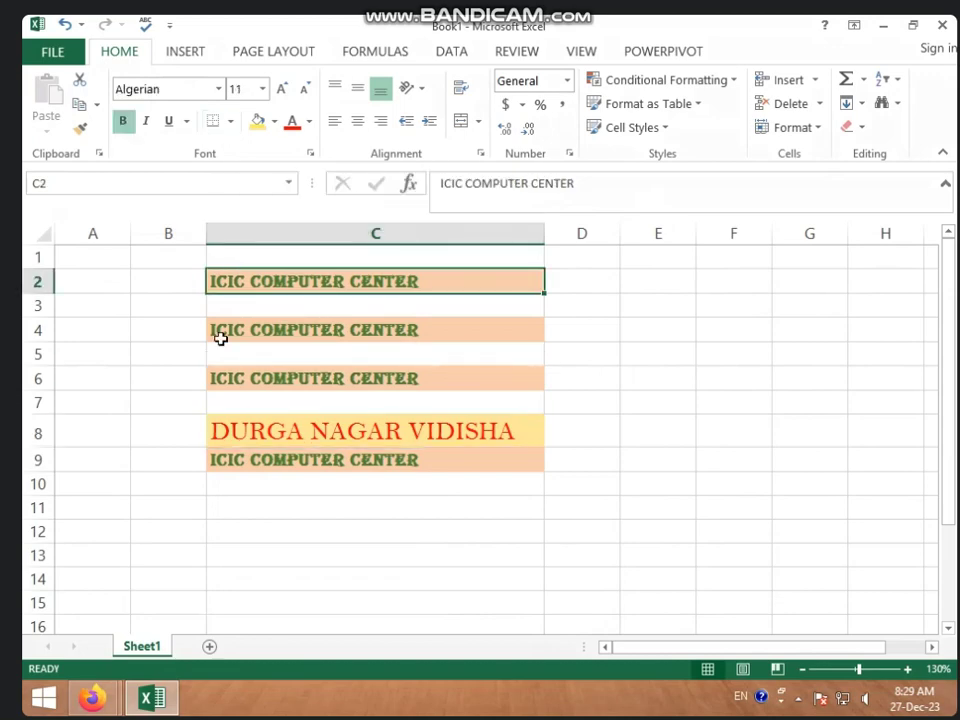
scroll(342, 503, "down", 2)
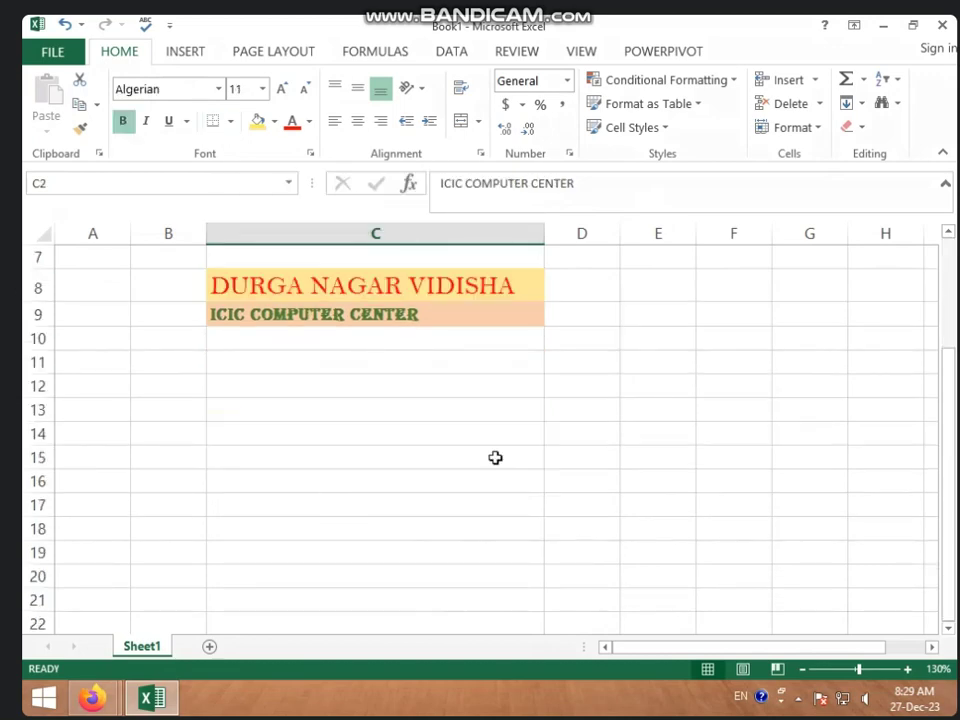
scroll(420, 430, "up", 2)
left_click(355, 260)
left_click_drag(355, 262, 384, 478)
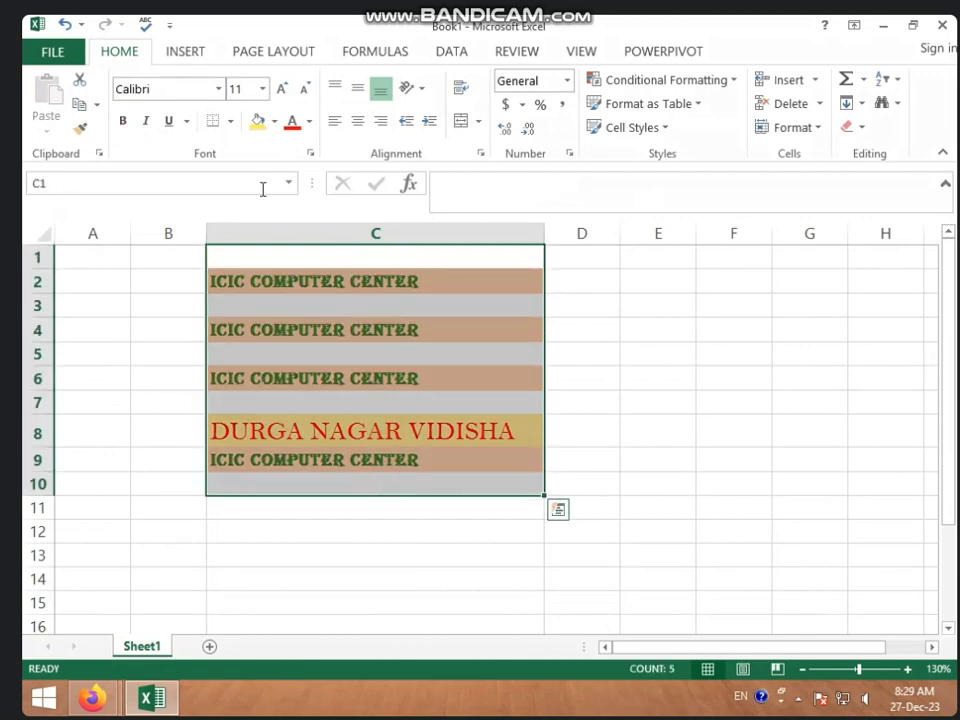
left_click(232, 121)
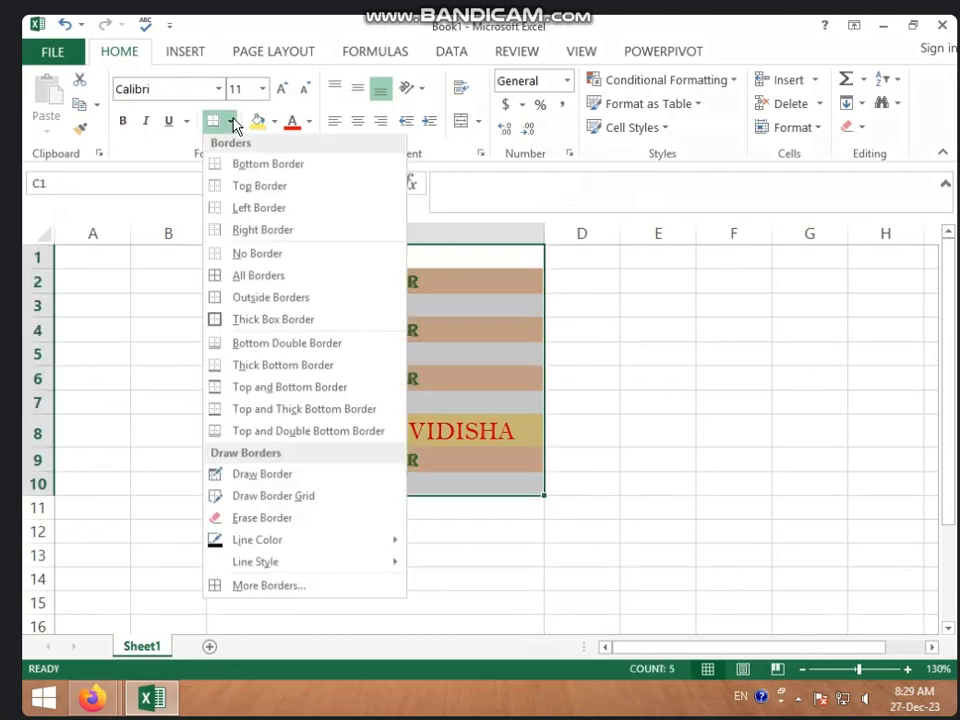
left_click(304, 171)
left_click(578, 308)
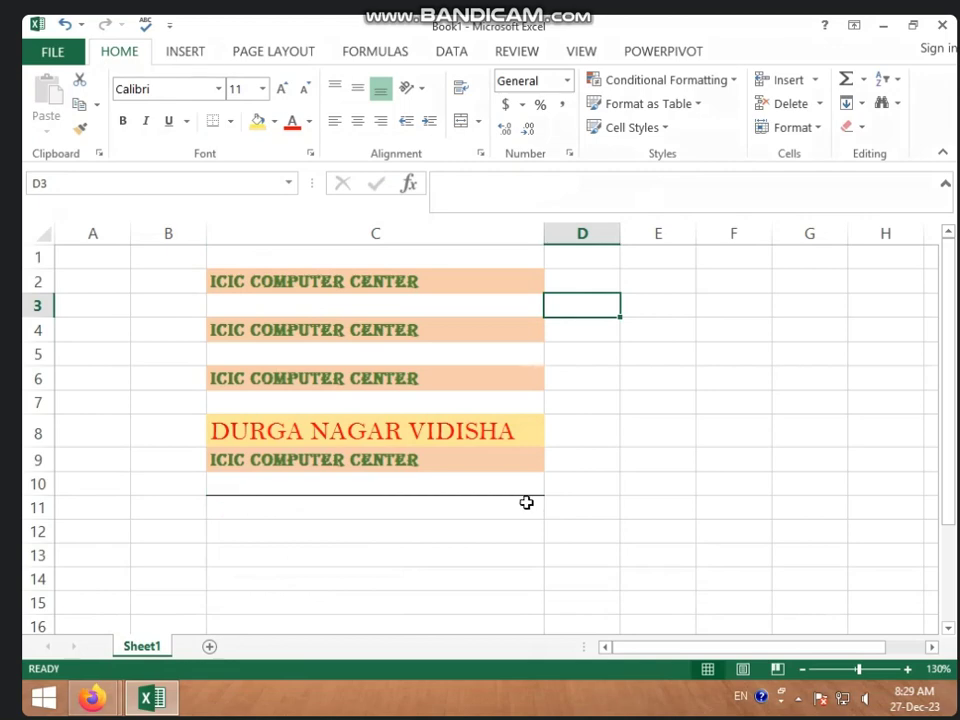
Apply All Borders to every cell in C1:C10.
left_click_drag(377, 259, 386, 484)
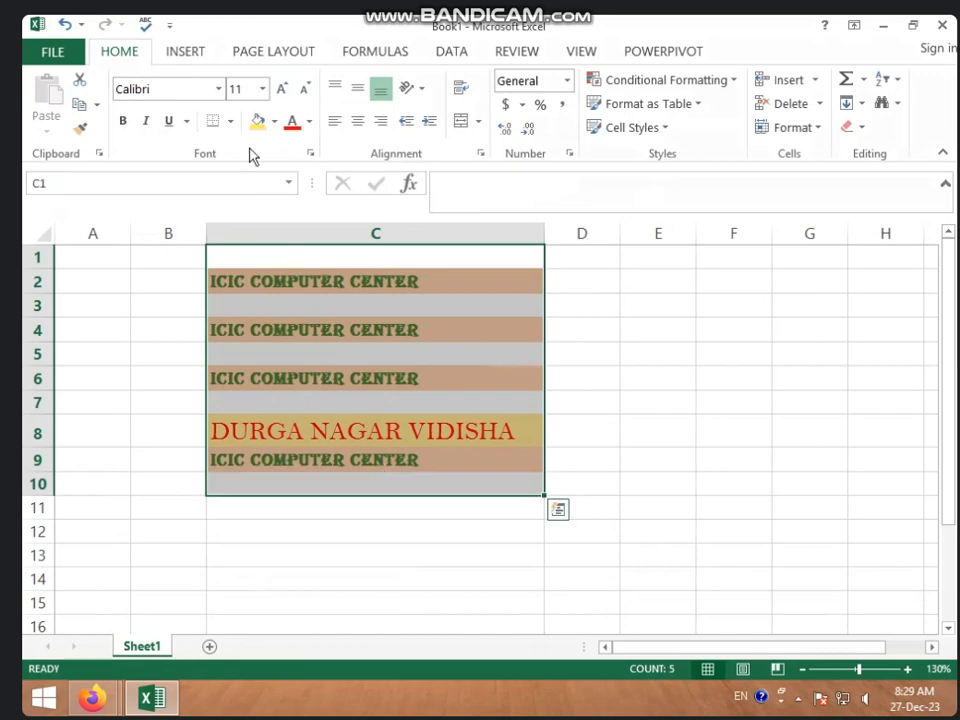
left_click(231, 121)
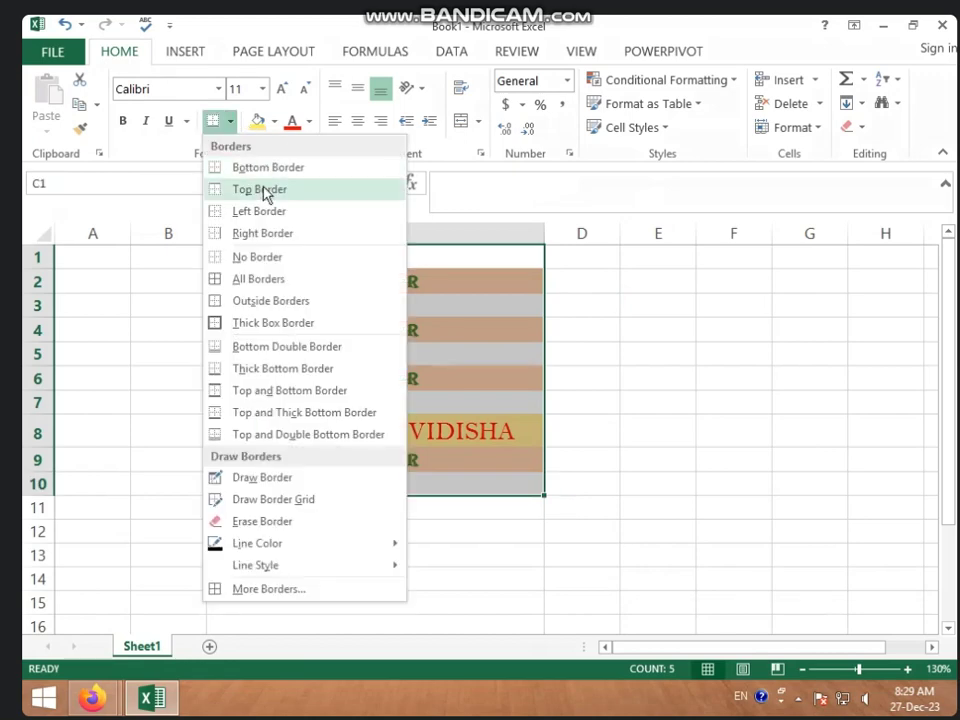
left_click(265, 281)
left_click(332, 280)
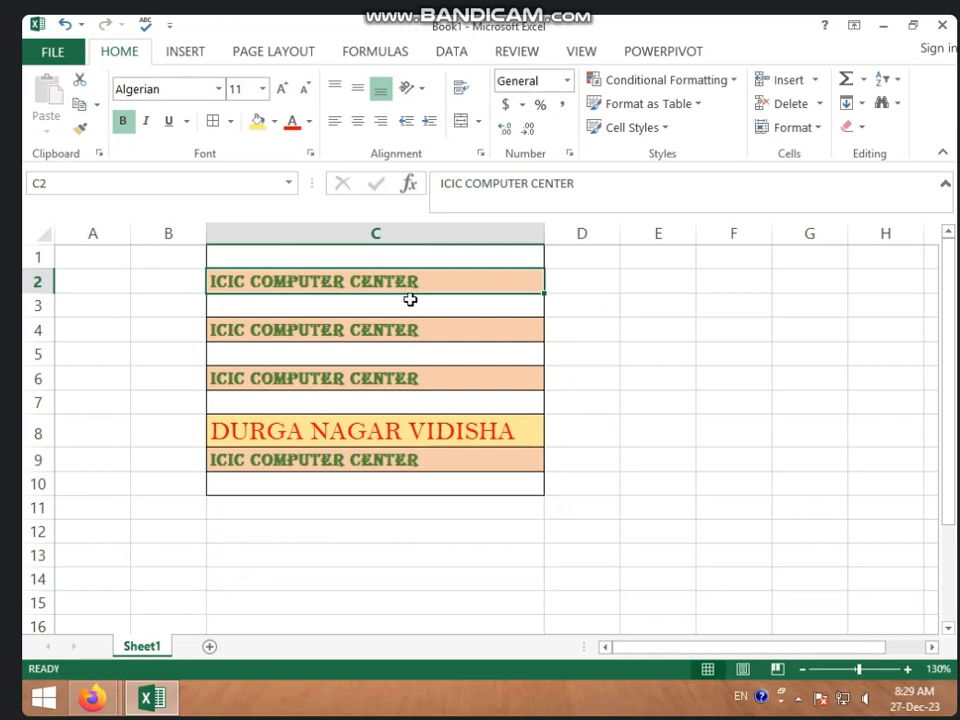
left_click_drag(420, 257, 437, 482)
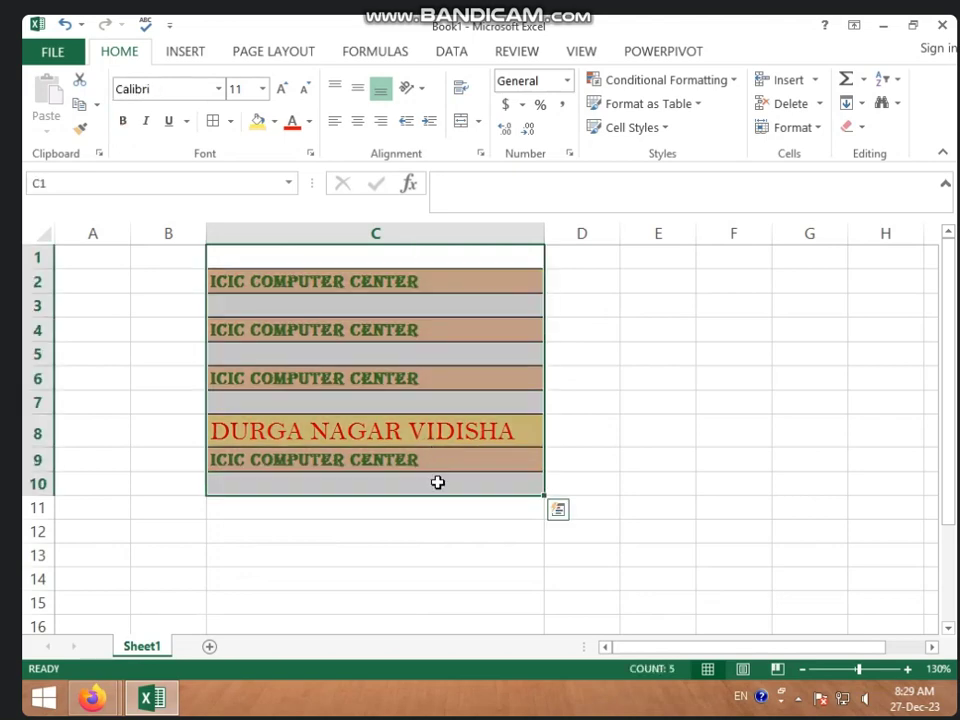
left_click(232, 121)
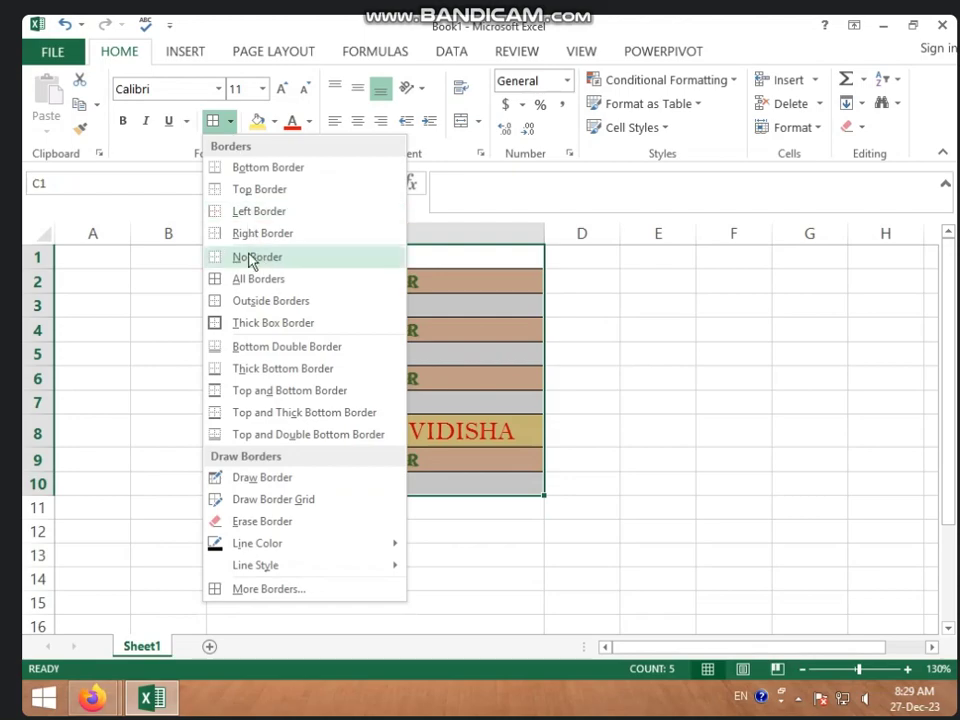